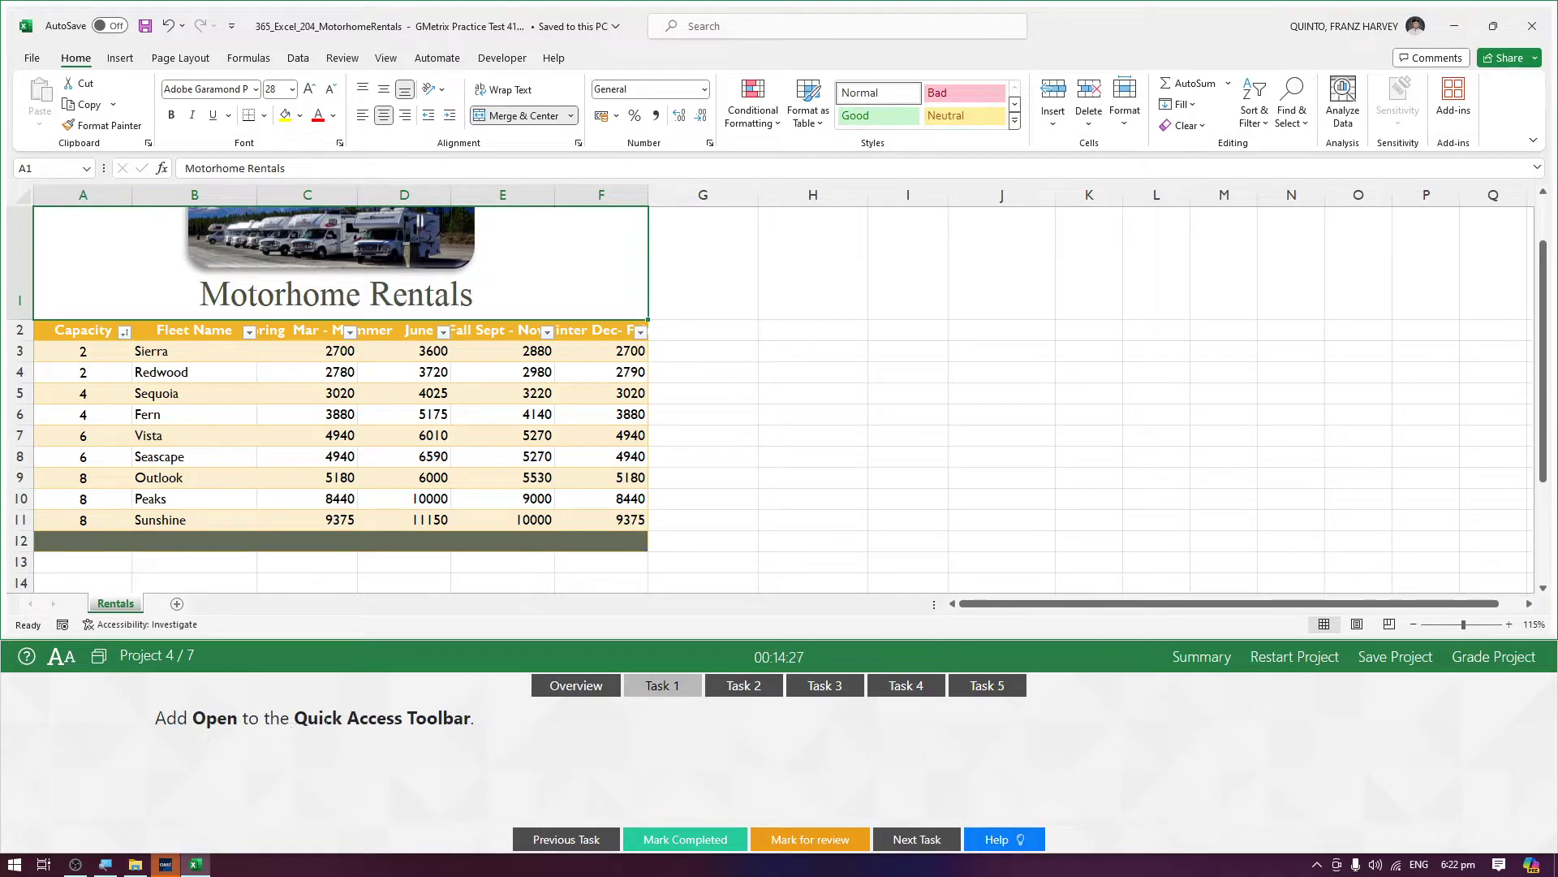
- Zoom the Rentals worksheet from 115% to 130%
{"action": "scroll", "coordinate": [605, 568], "scroll_direction": "up", "scroll_amount": 1, "text": "ctrl"}
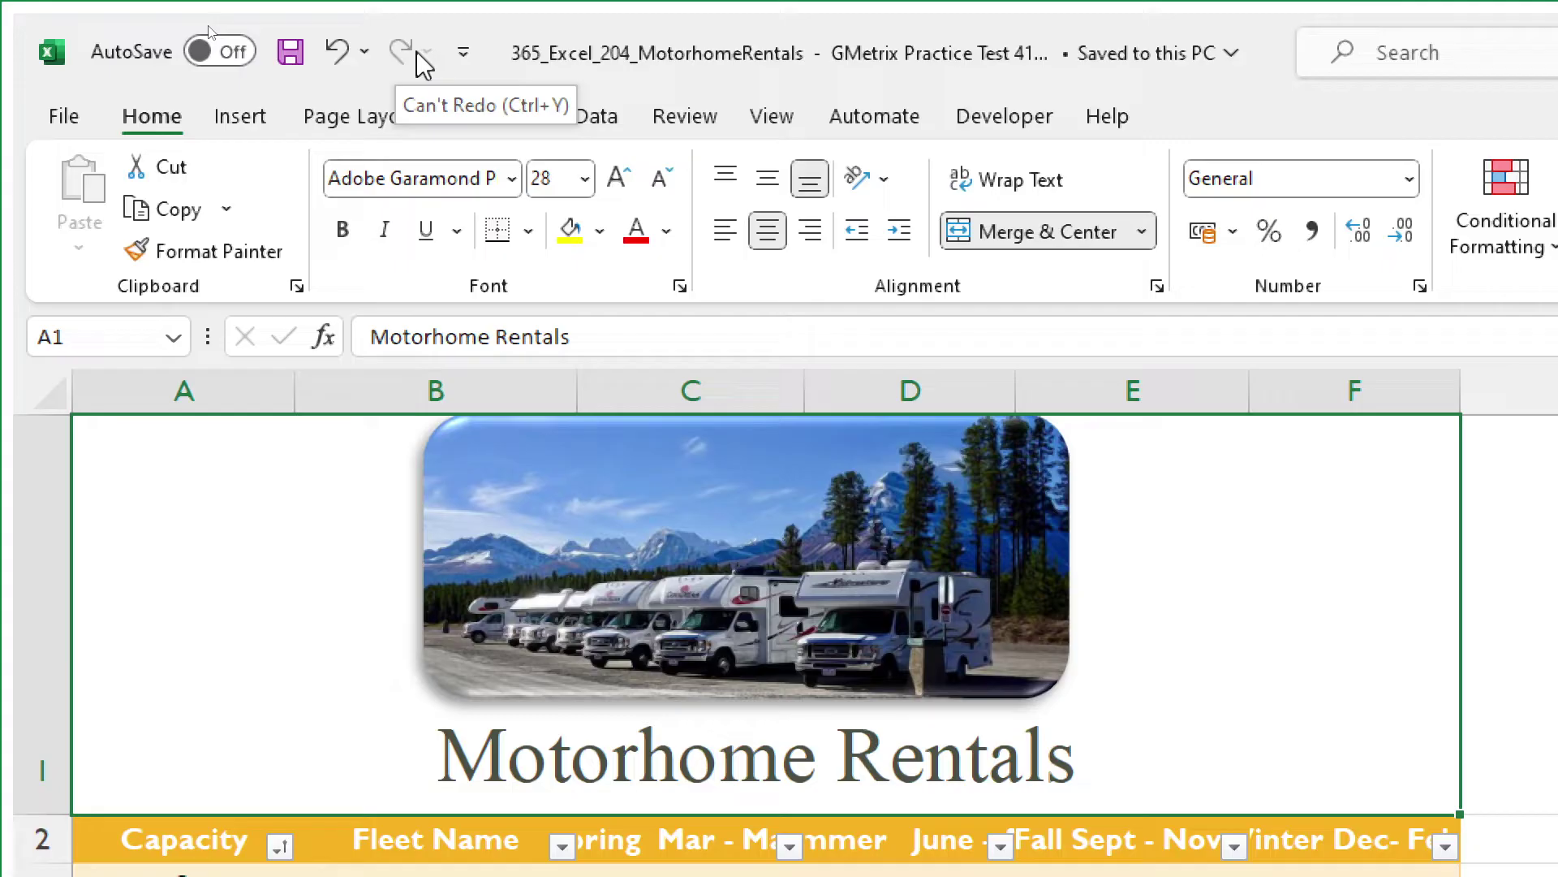
- Add Open to the Quick Access Toolbar, mark Task 1 complete, and bring up Task 2
{"action": "left_click", "coordinate": [474, 55]}
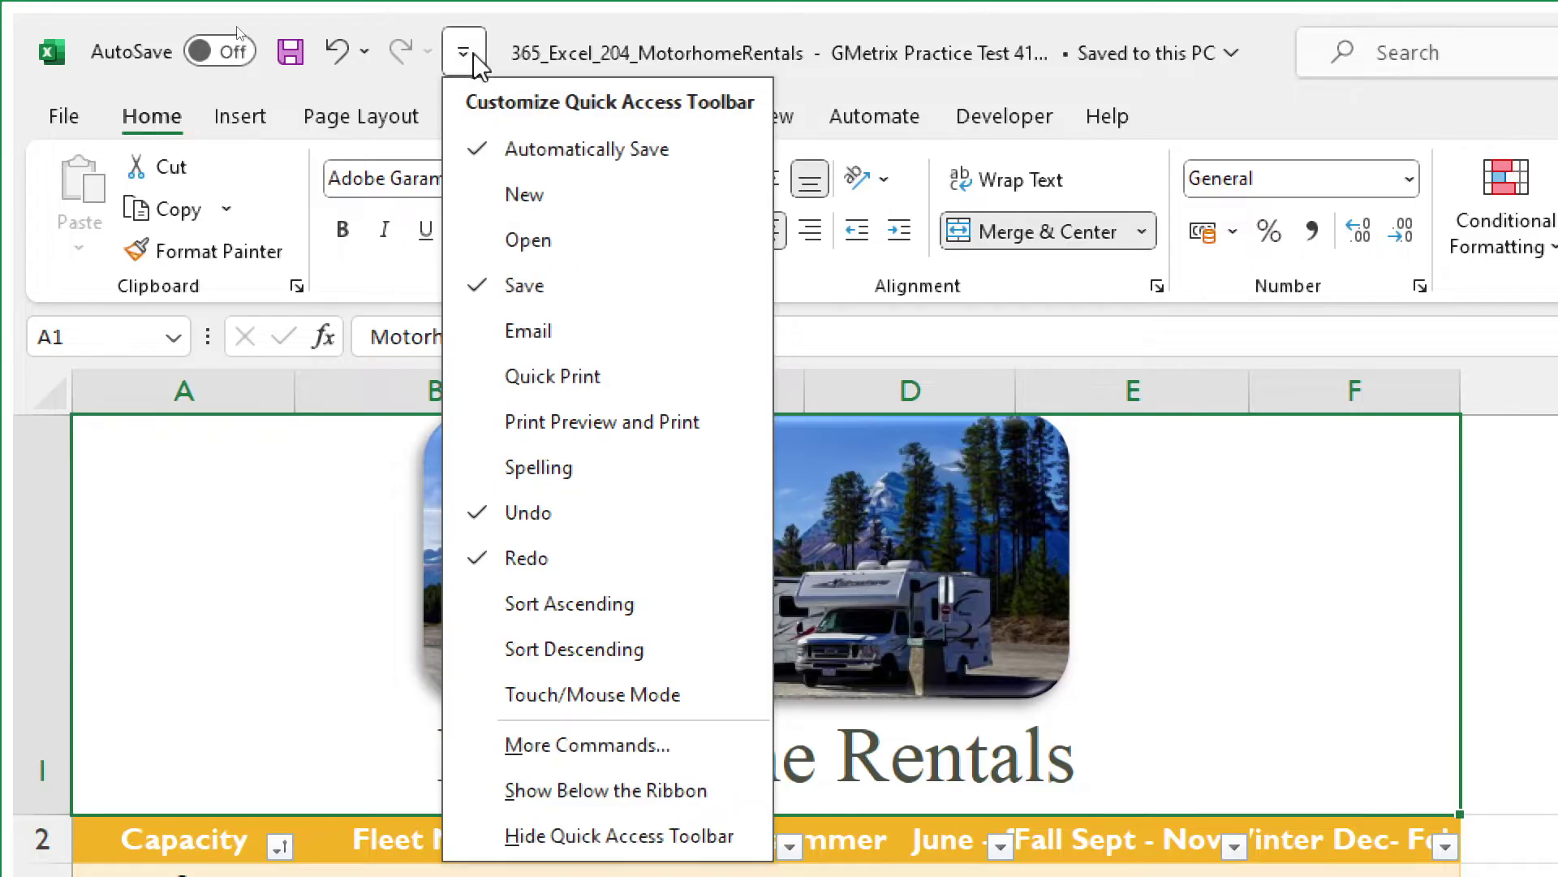
{"action": "left_click", "coordinate": [528, 239]}
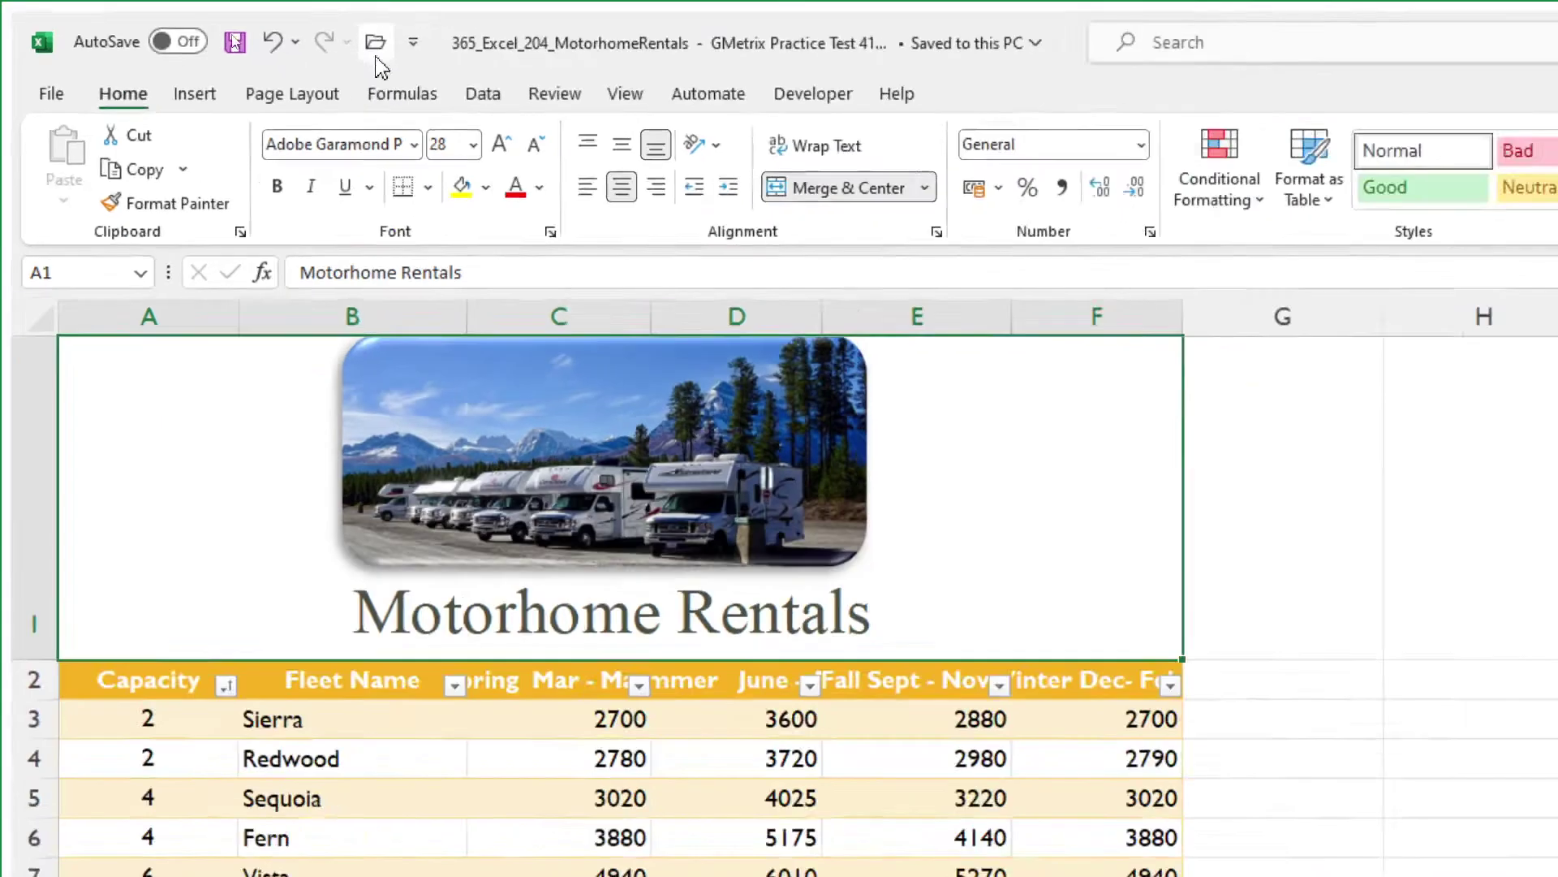
{"action": "left_click", "coordinate": [674, 834]}
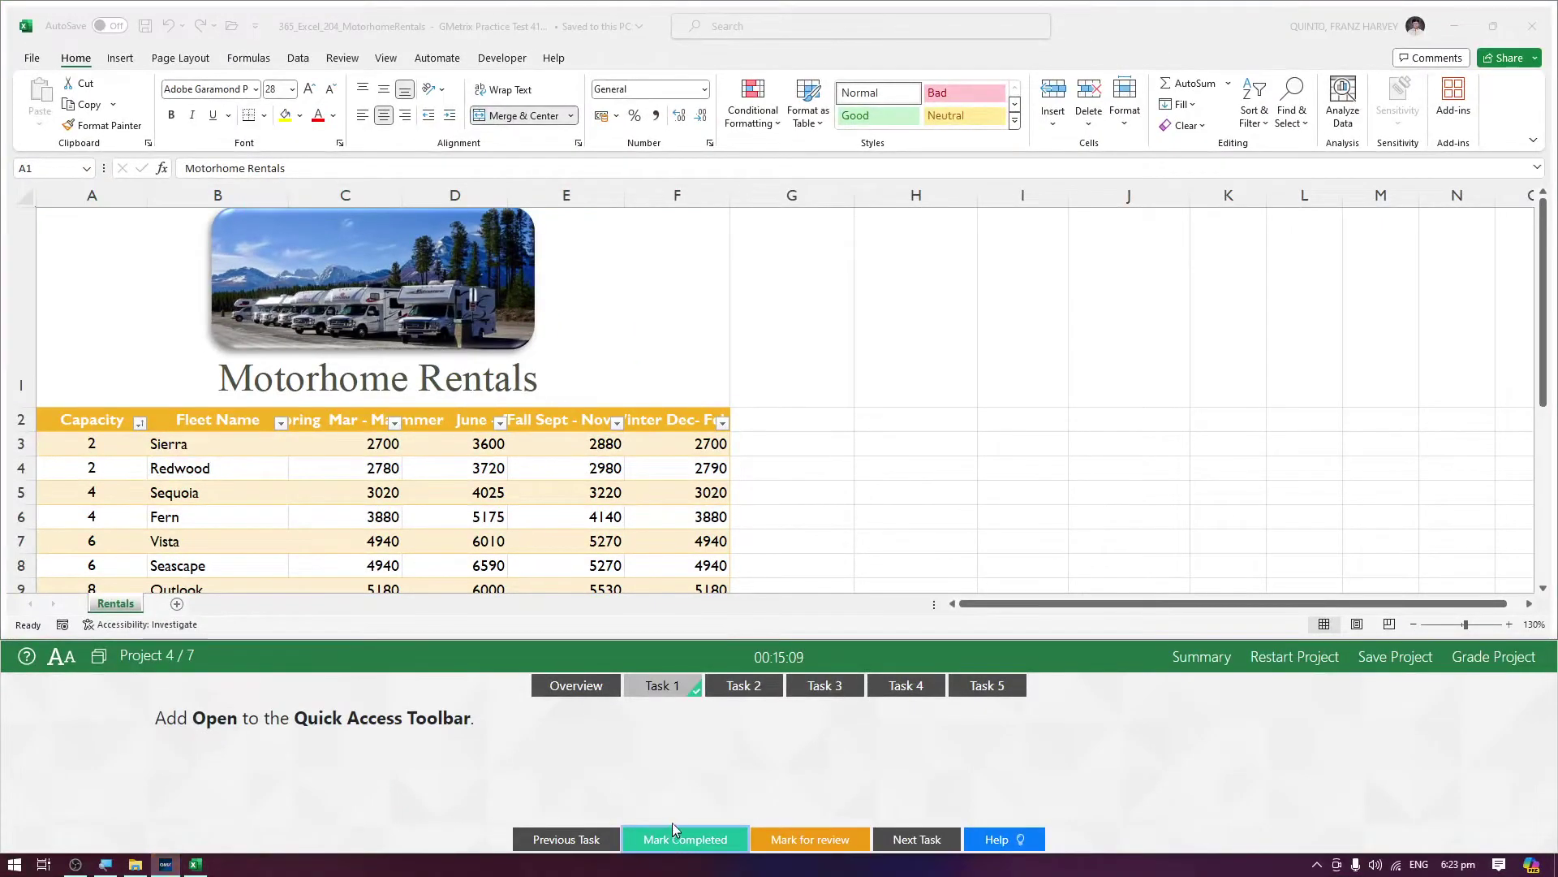
{"action": "left_click", "coordinate": [753, 688]}
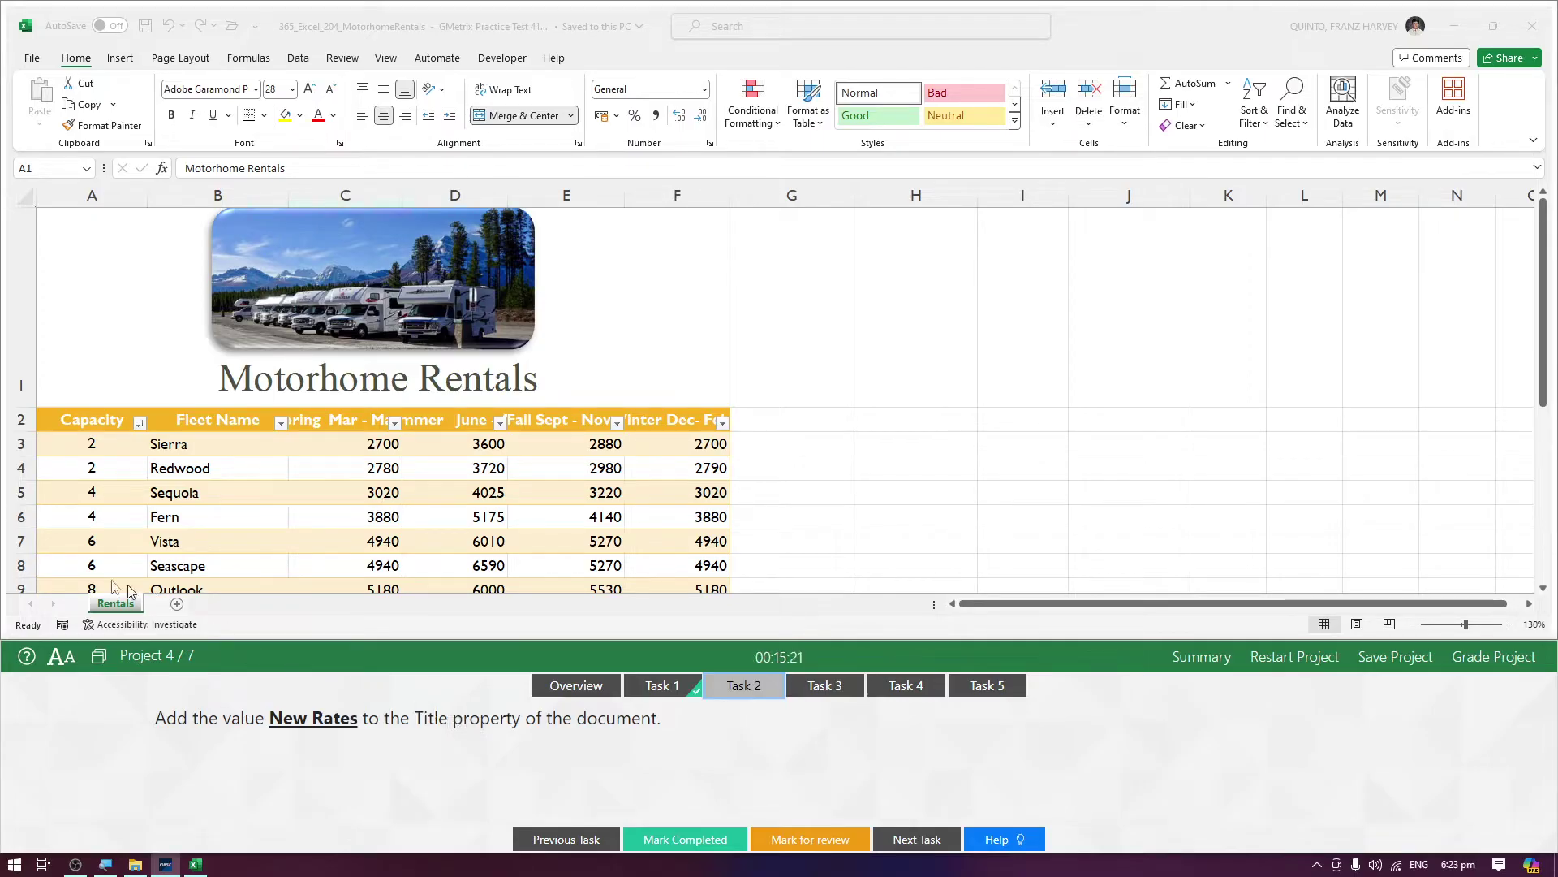
- Set the workbook's Title property to 'New Rates' on the File > Info page
{"action": "left_click", "coordinate": [37, 58]}
{"action": "left_click", "coordinate": [37, 61]}
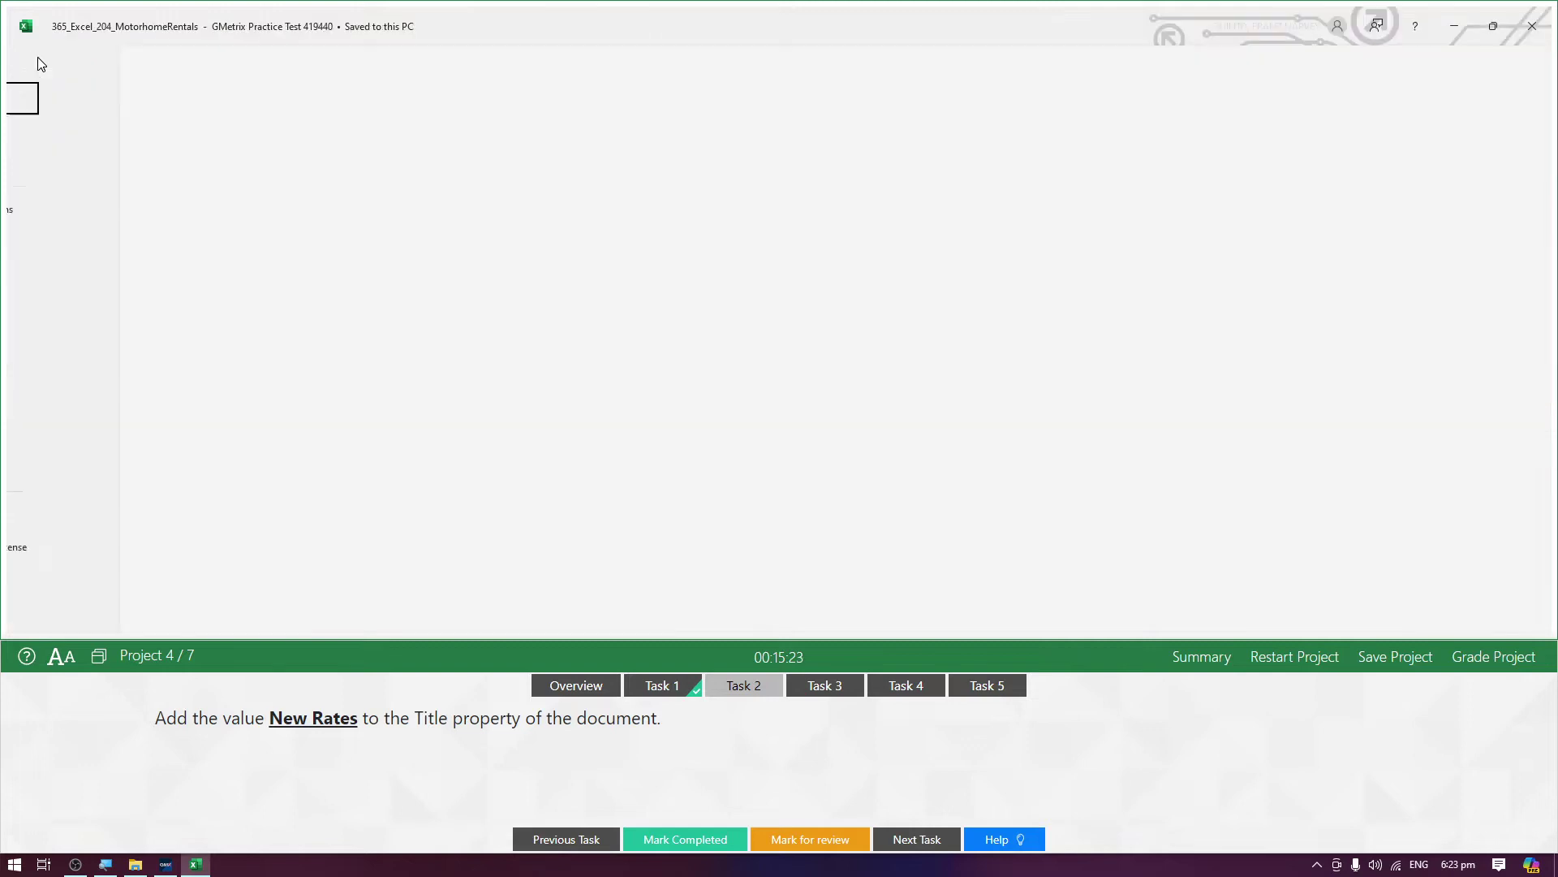
{"action": "left_click", "coordinate": [52, 242]}
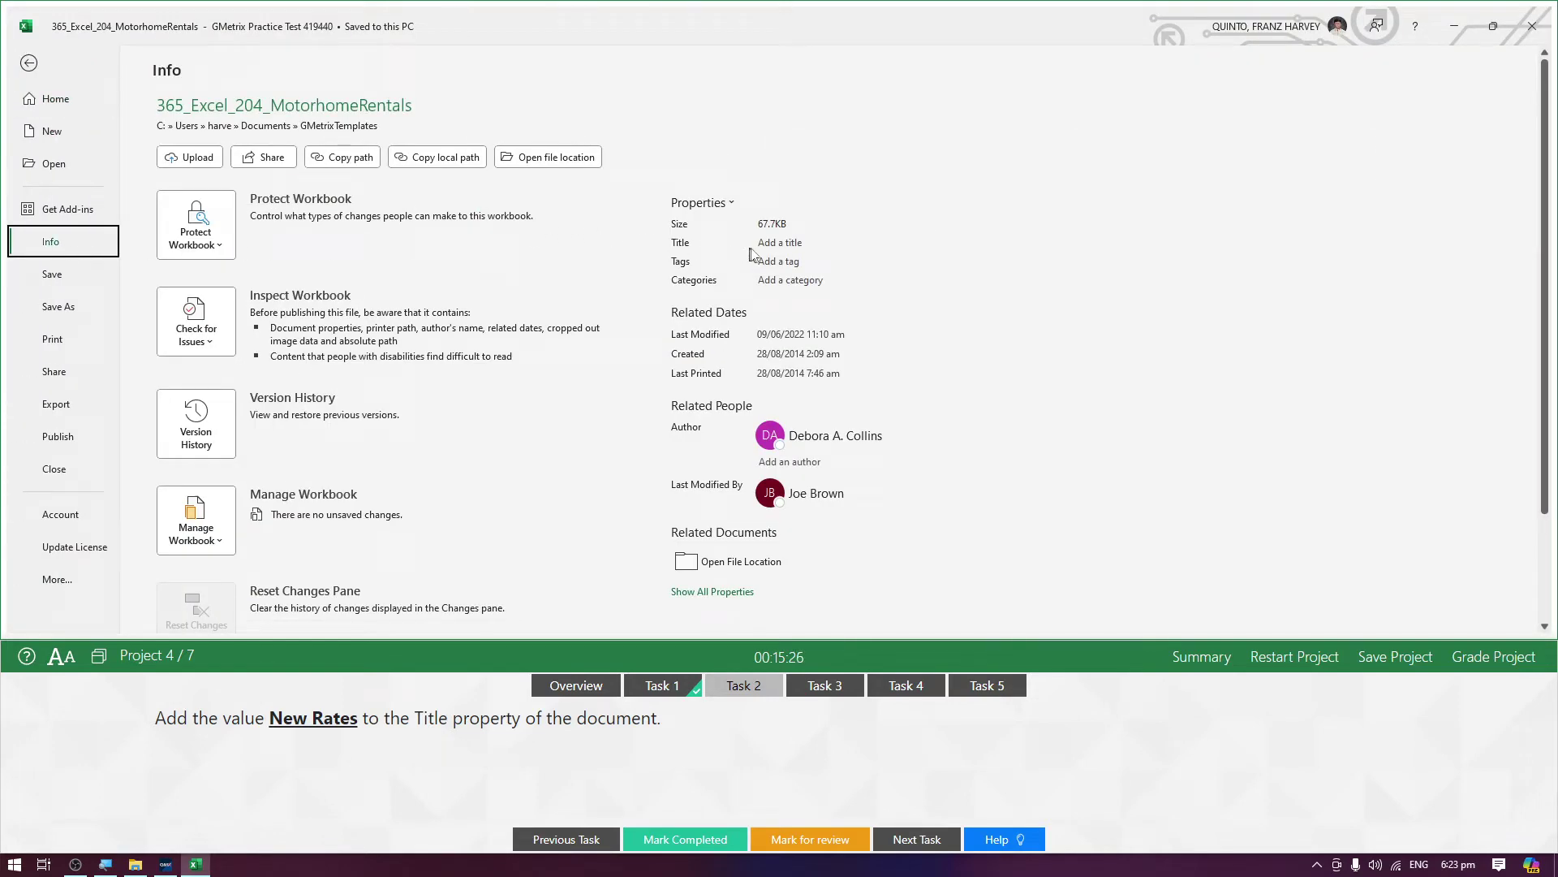
{"action": "left_click", "coordinate": [803, 242]}
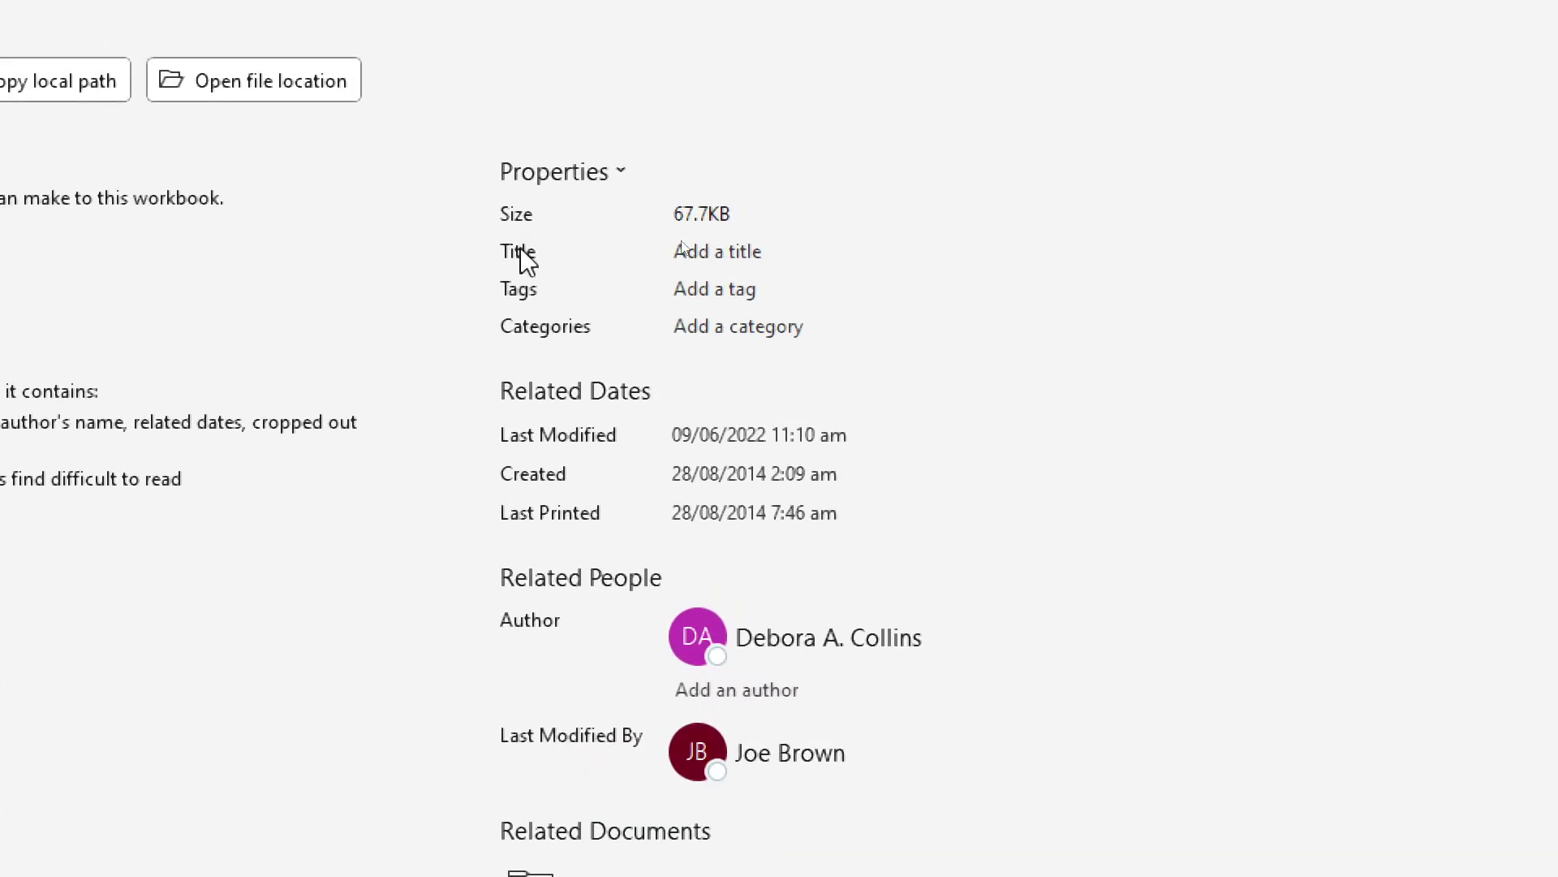
{"action": "left_click", "coordinate": [720, 253]}
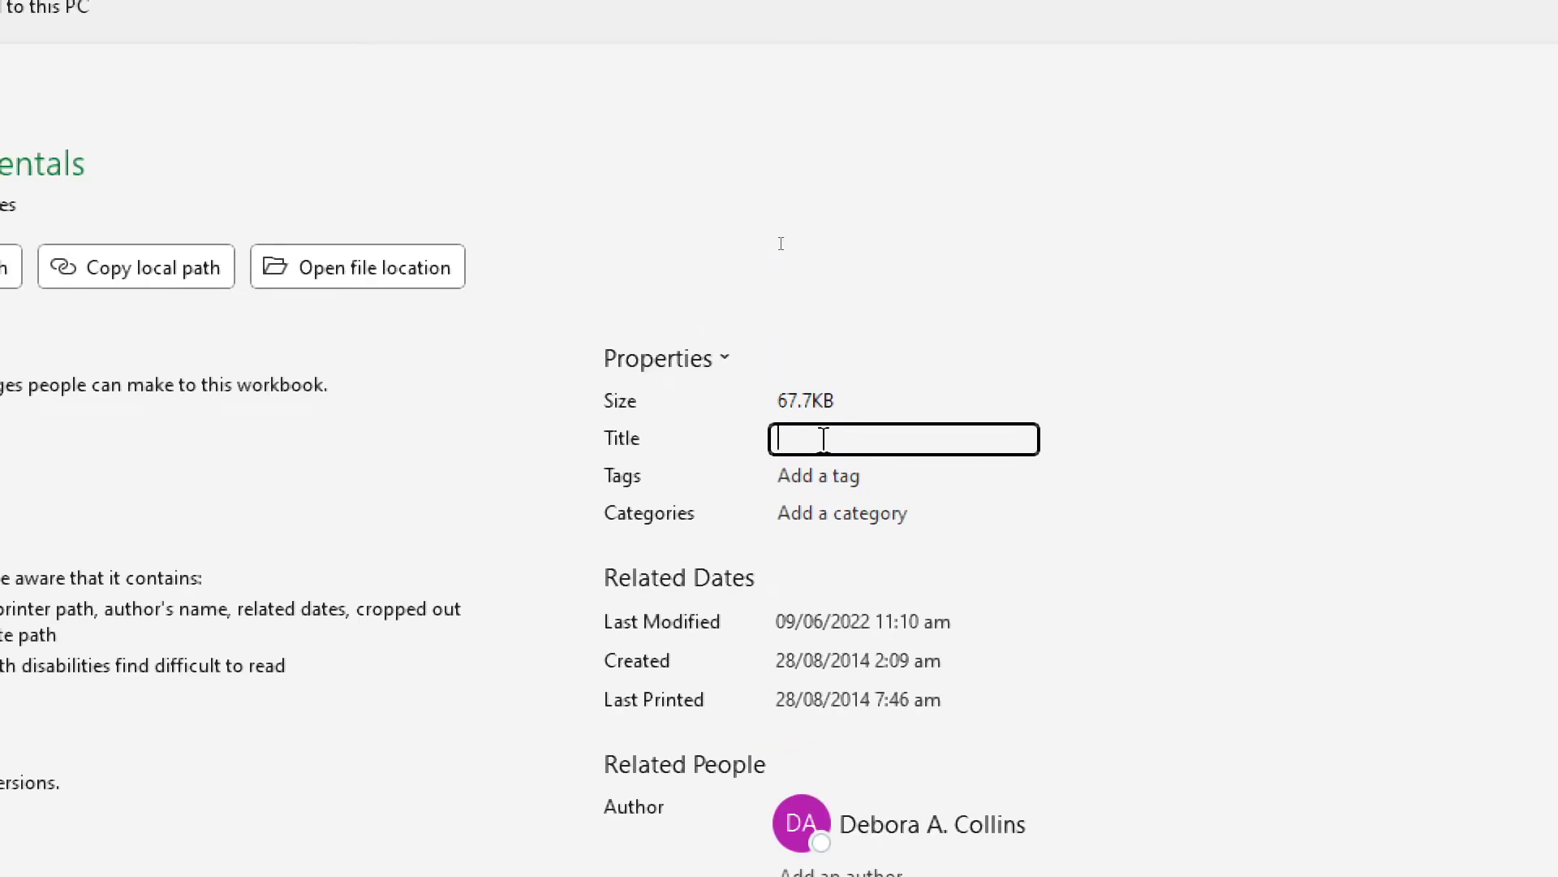
{"action": "type", "text": "New Rates"}
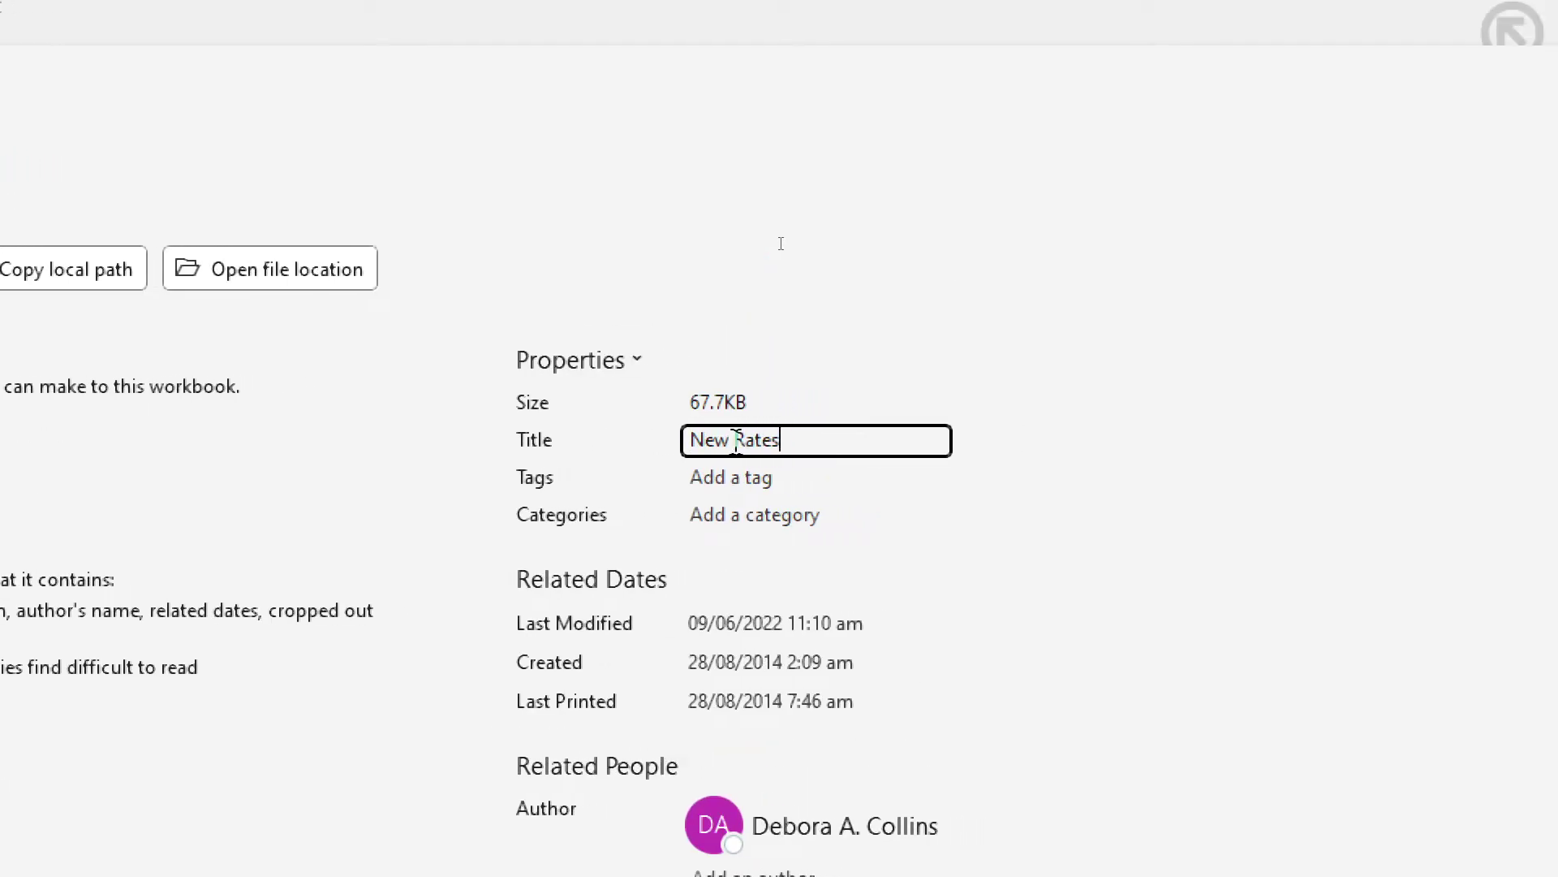
{"action": "key", "text": "Return"}
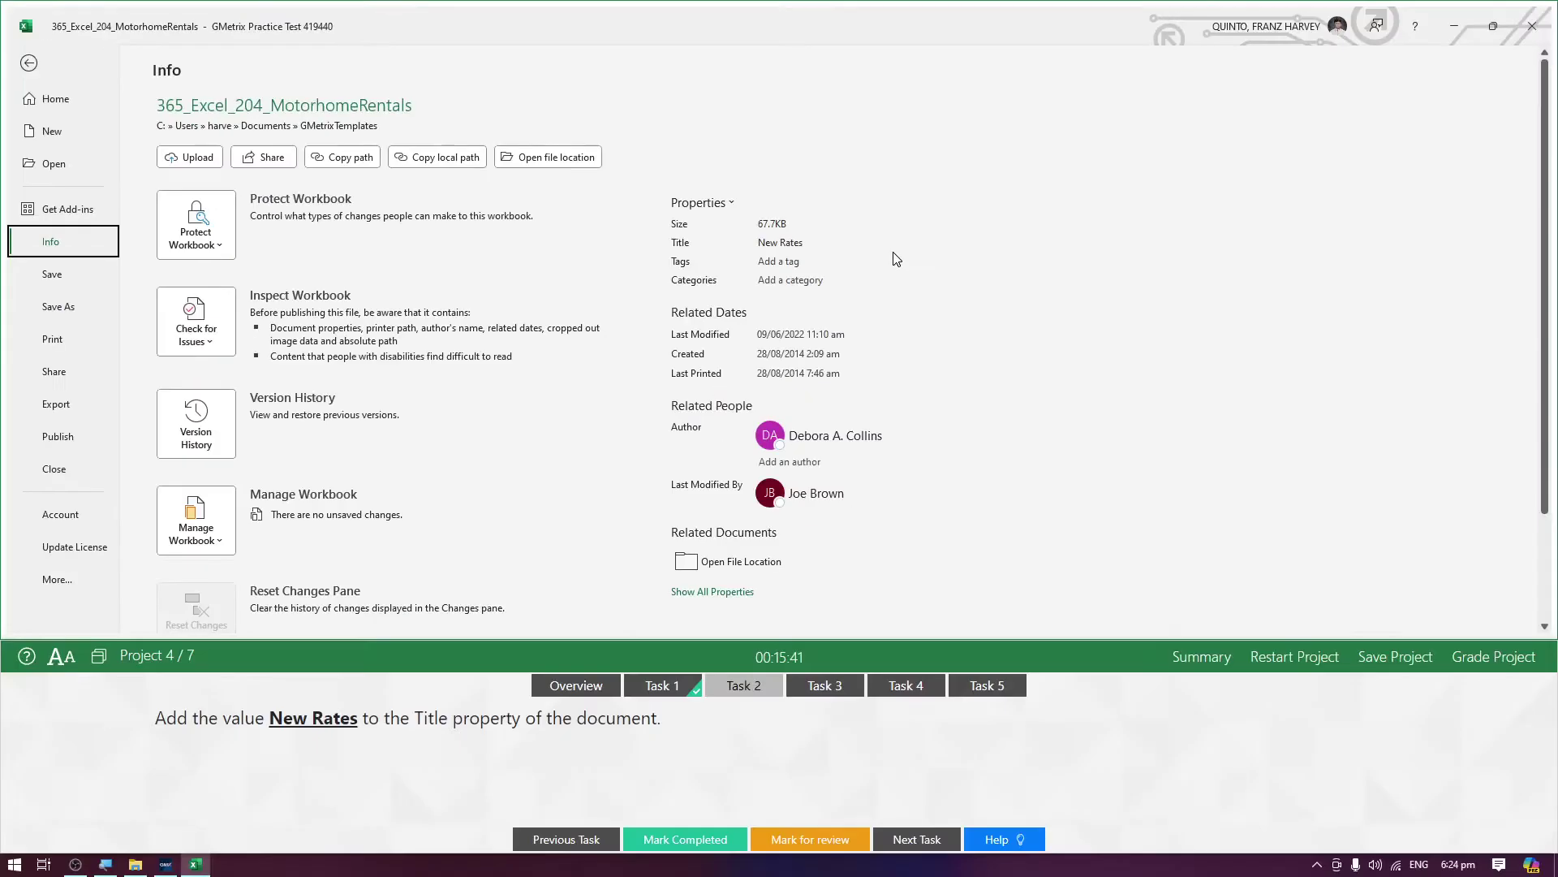
- Return to the worksheet, mark Task 2 complete, and bring up the print-area task
{"action": "left_click", "coordinate": [38, 67]}
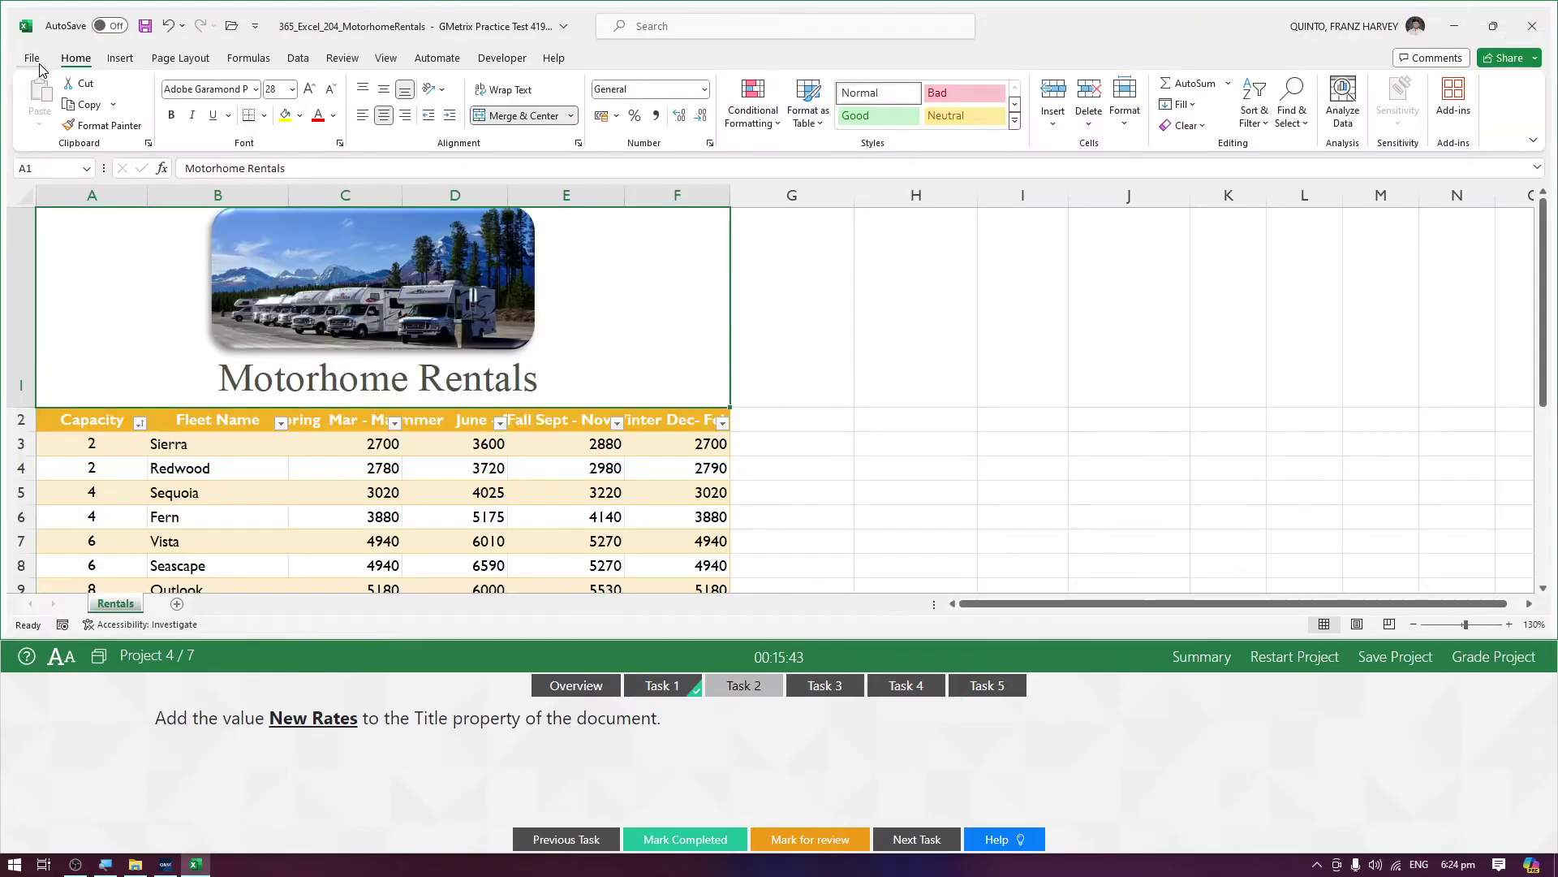
{"action": "left_click", "coordinate": [708, 841]}
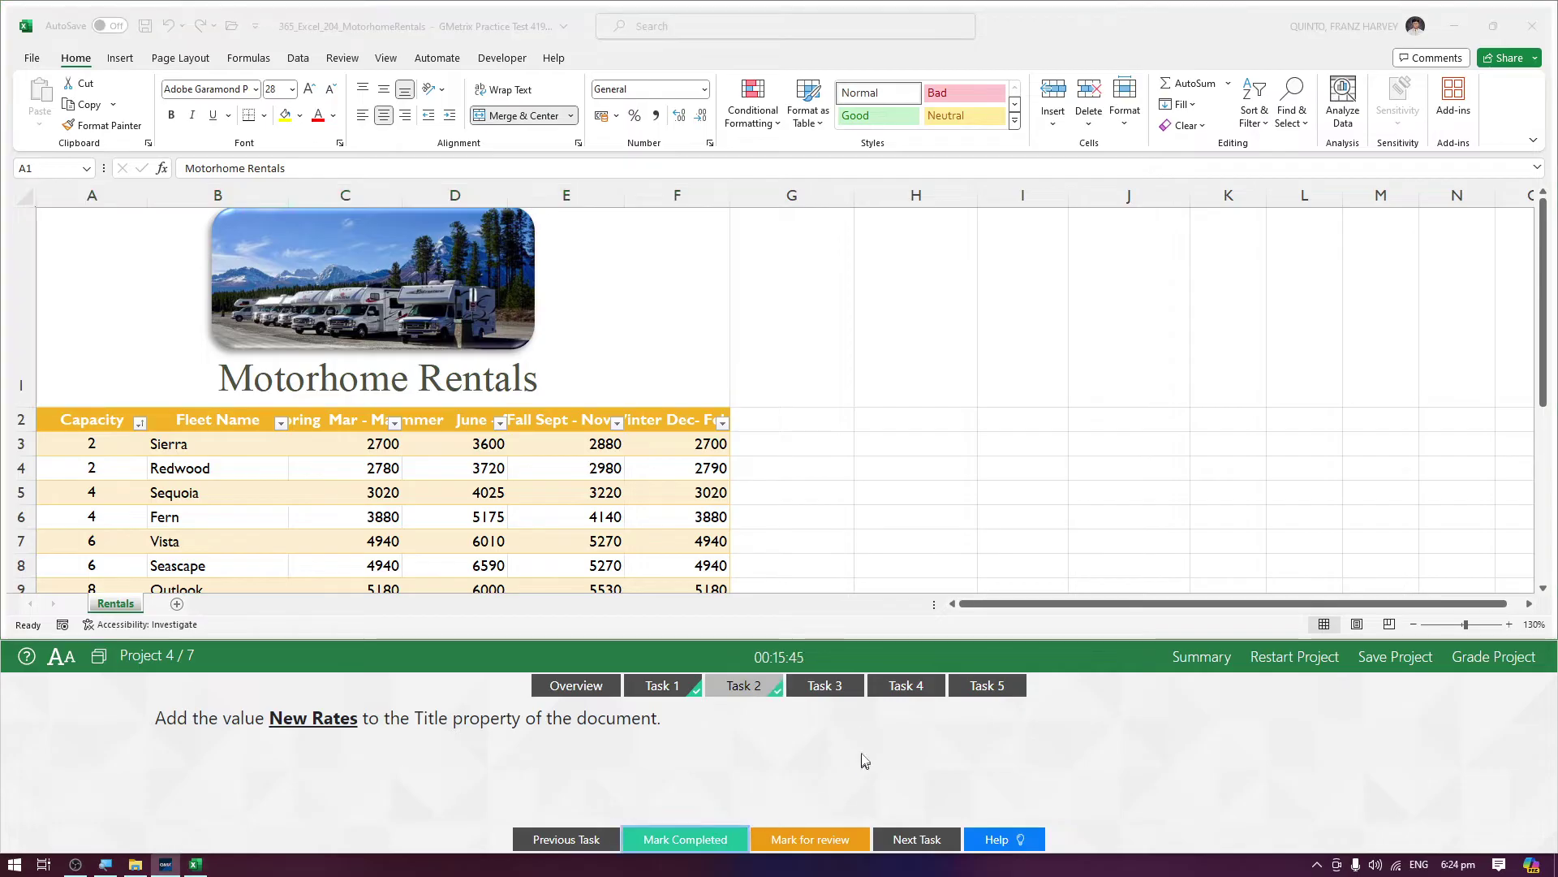
{"action": "left_click", "coordinate": [847, 692]}
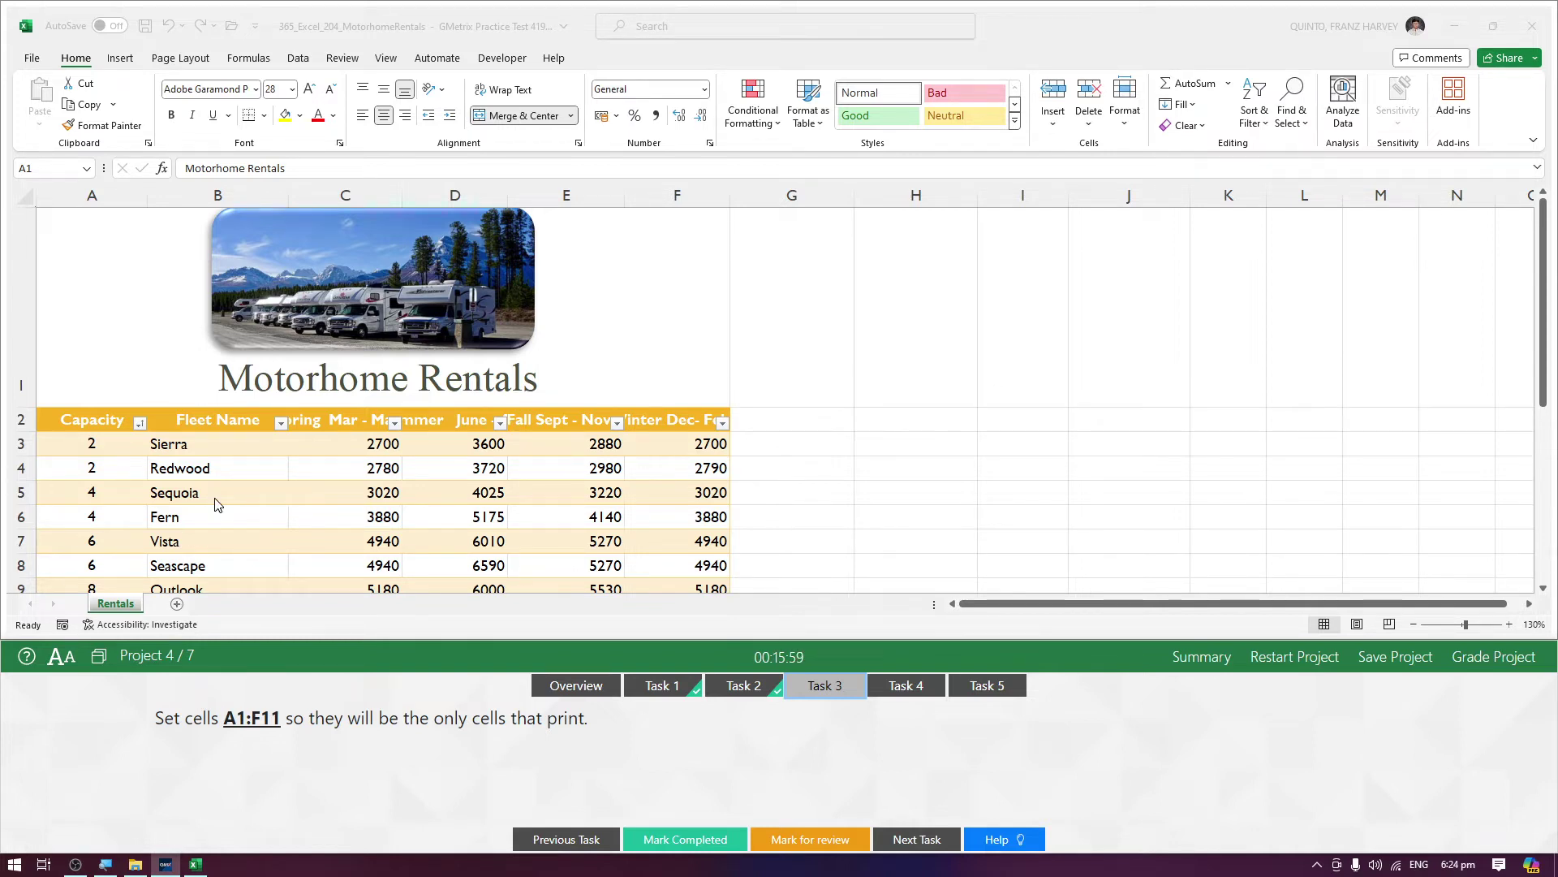
- Select A1:F11 and set it as the print area from Page Layout
{"action": "left_click", "coordinate": [89, 280]}
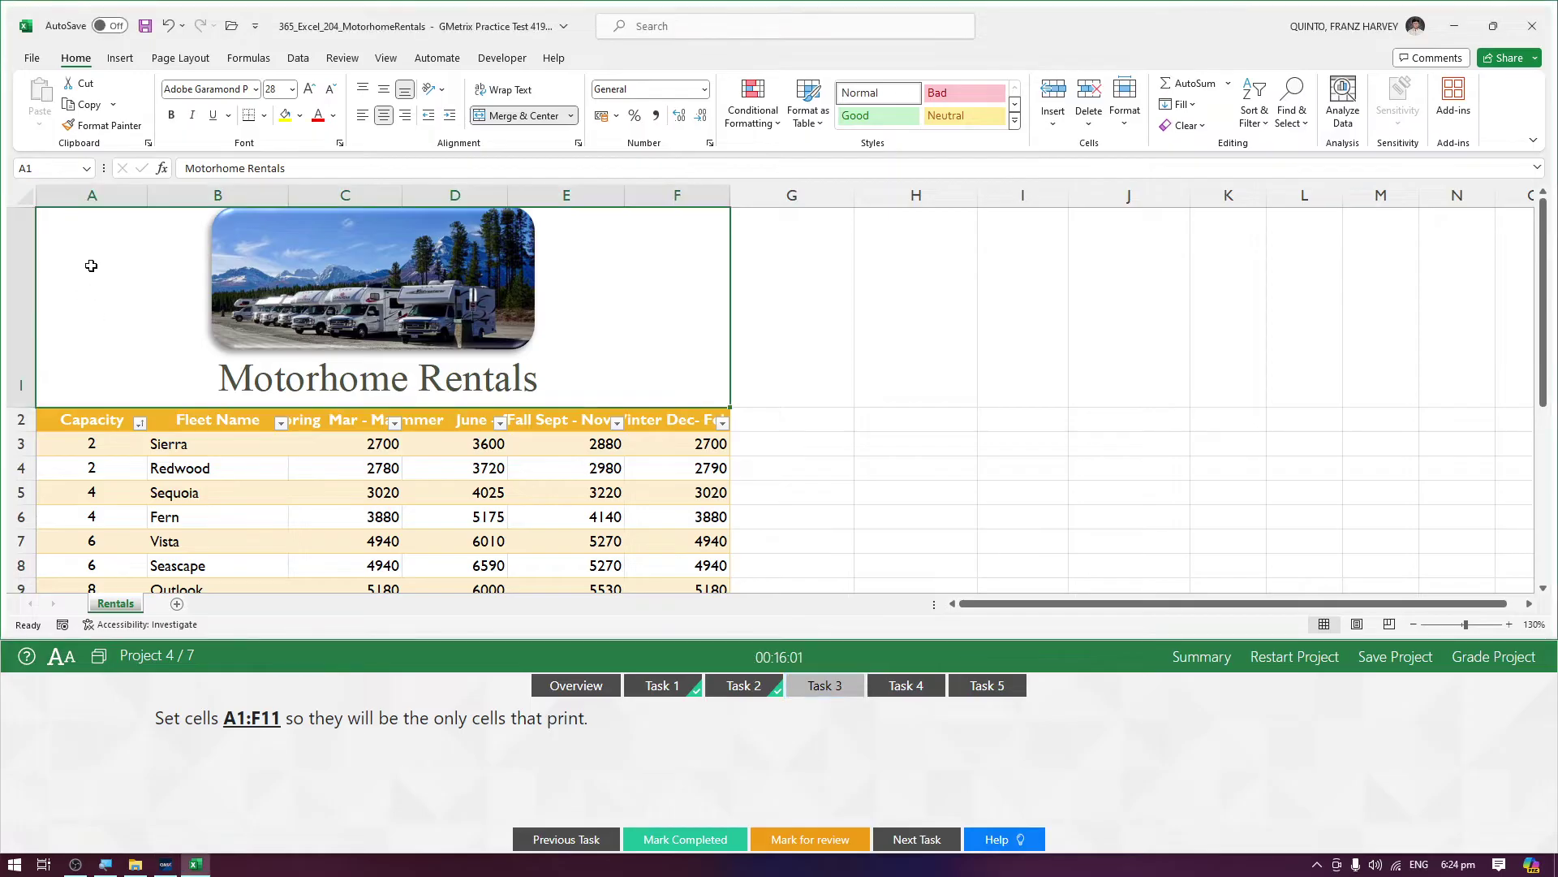
{"action": "left_click_drag", "start_coordinate": [90, 261], "coordinate": [85, 448]}
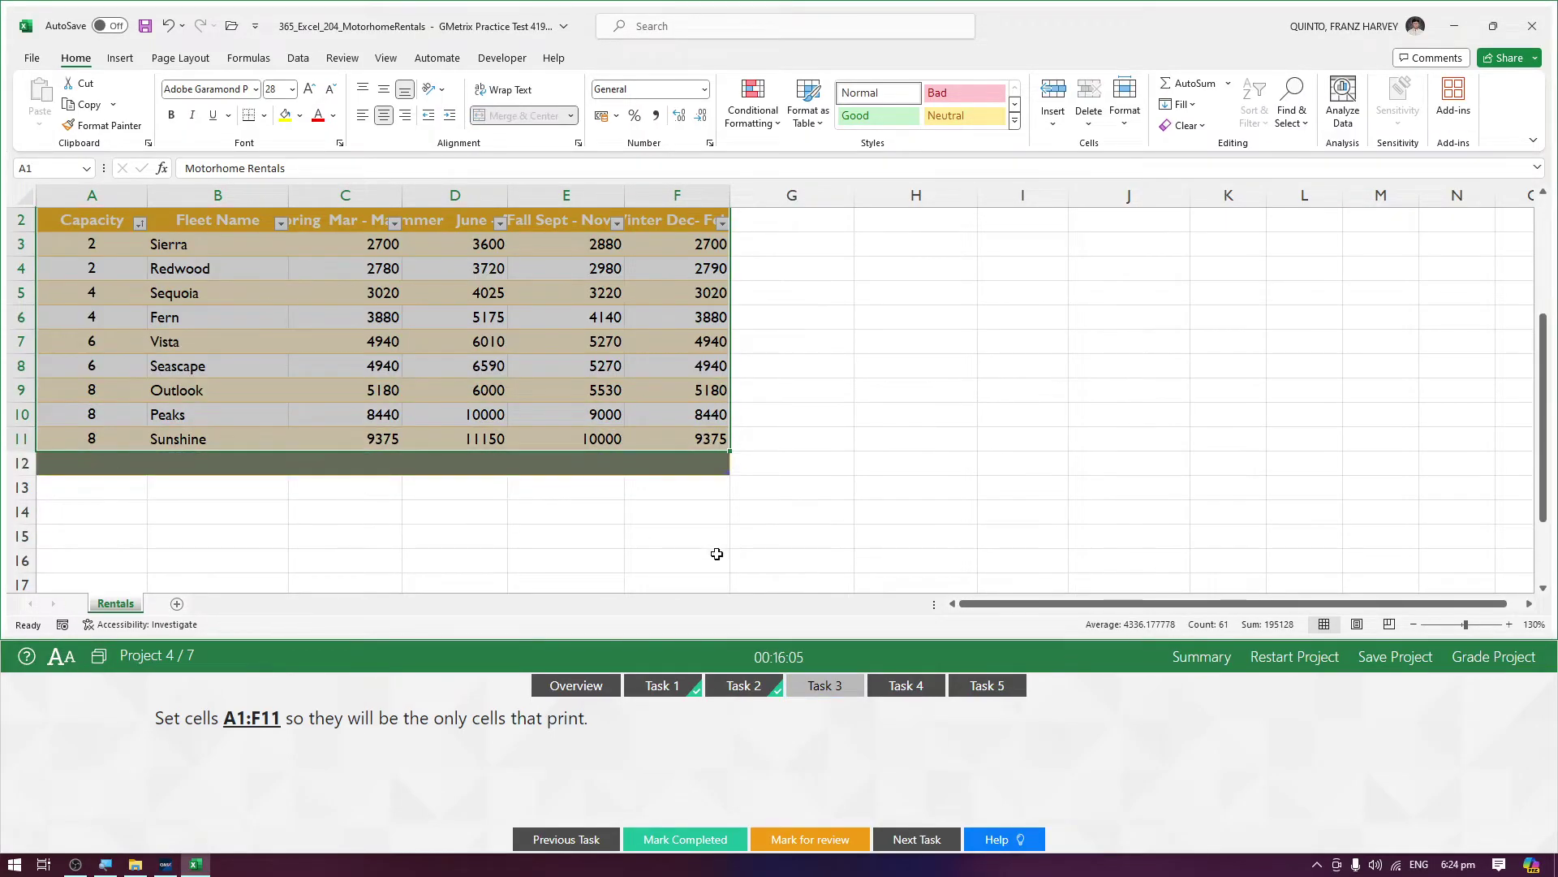
{"action": "scroll", "coordinate": [717, 555], "scroll_direction": "up", "scroll_amount": 1}
{"action": "scroll", "coordinate": [715, 548], "scroll_direction": "down", "scroll_amount": 1}
{"action": "scroll", "coordinate": [715, 547], "scroll_direction": "up", "scroll_amount": 1}
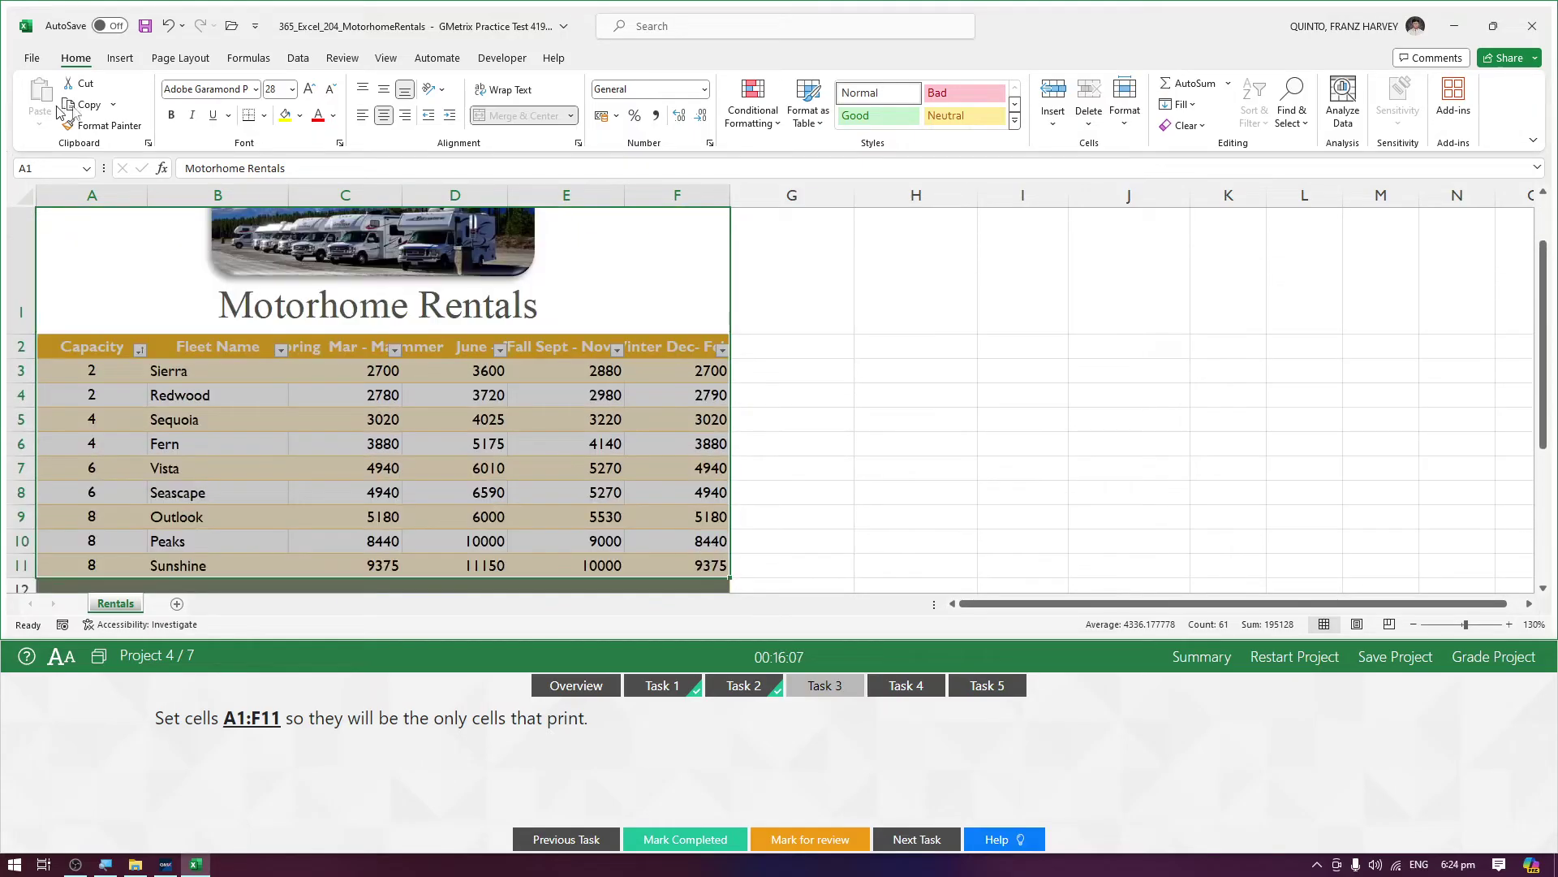
{"action": "left_click", "coordinate": [181, 58]}
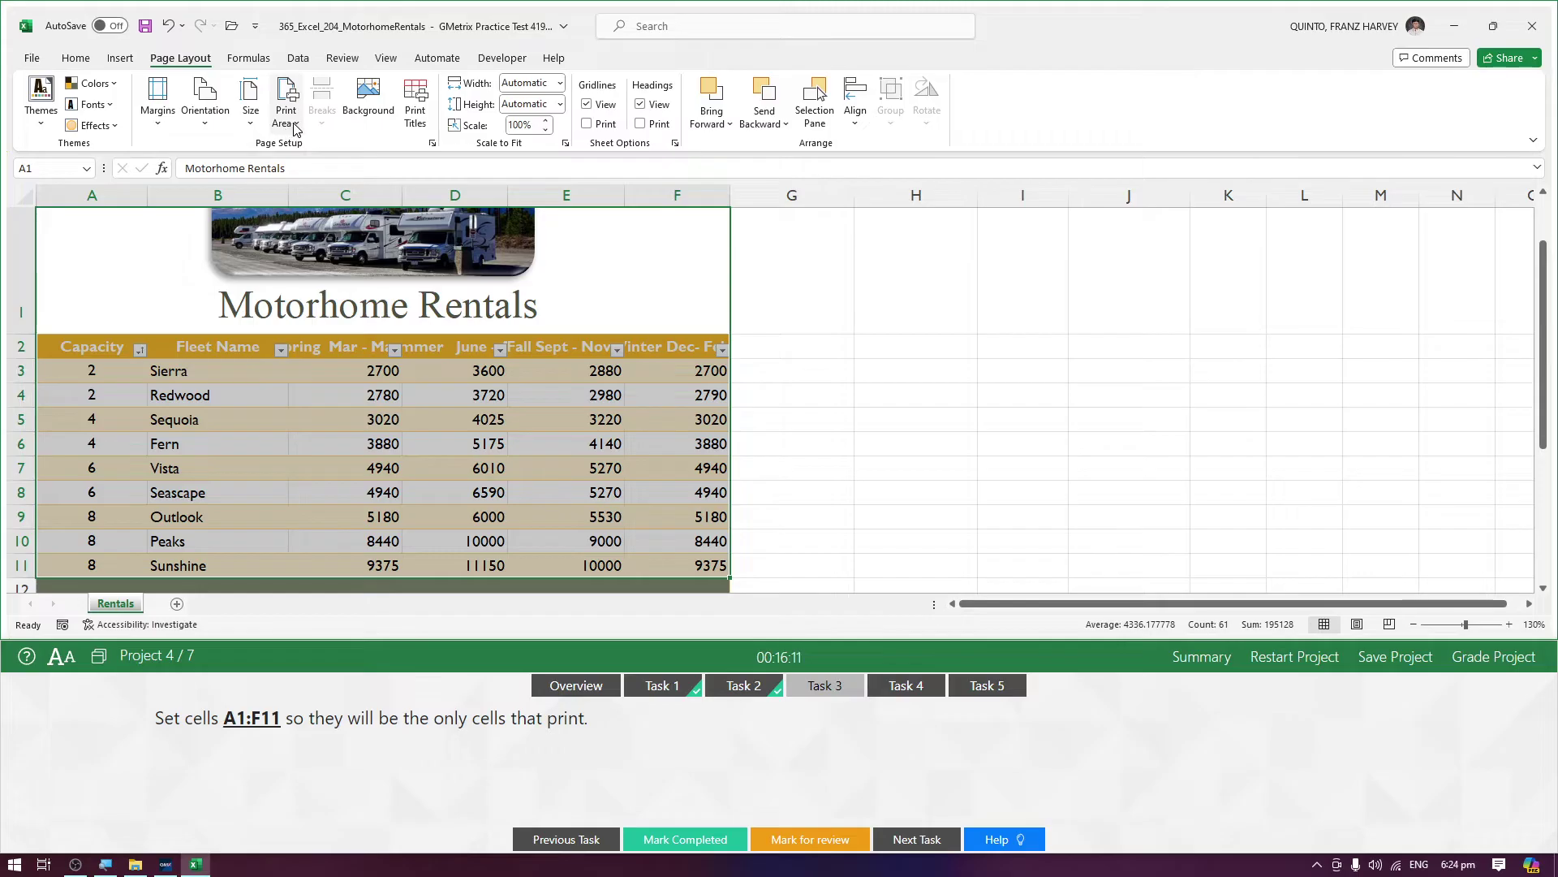
{"action": "left_click", "coordinate": [295, 126]}
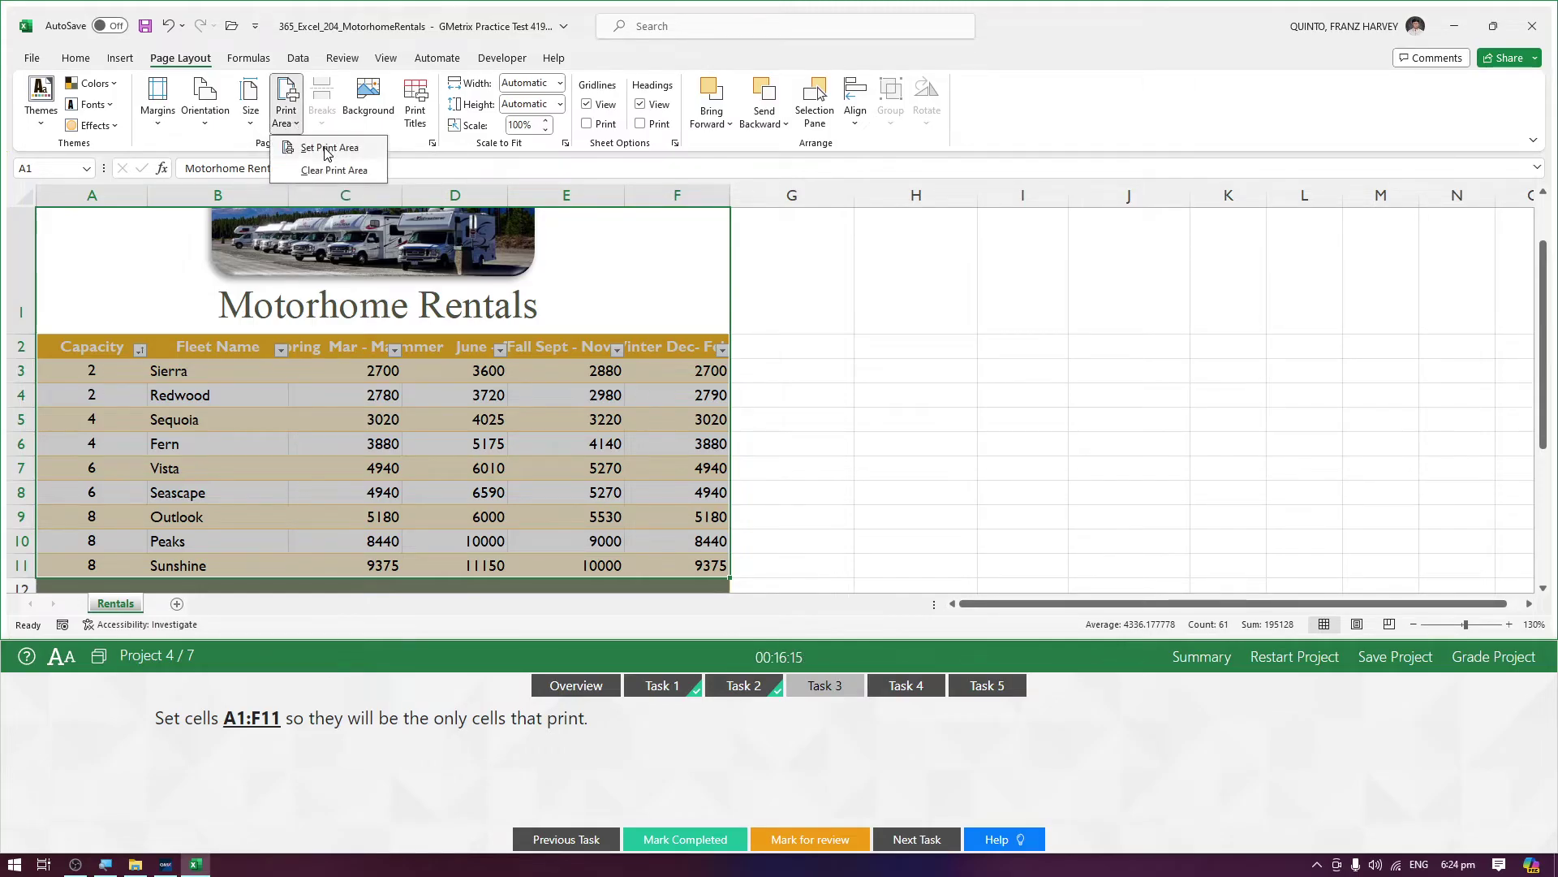
{"action": "left_click", "coordinate": [323, 148]}
- Clear the selection, mark Task 3 complete, and bring up Task 4
{"action": "left_click", "coordinate": [842, 560]}
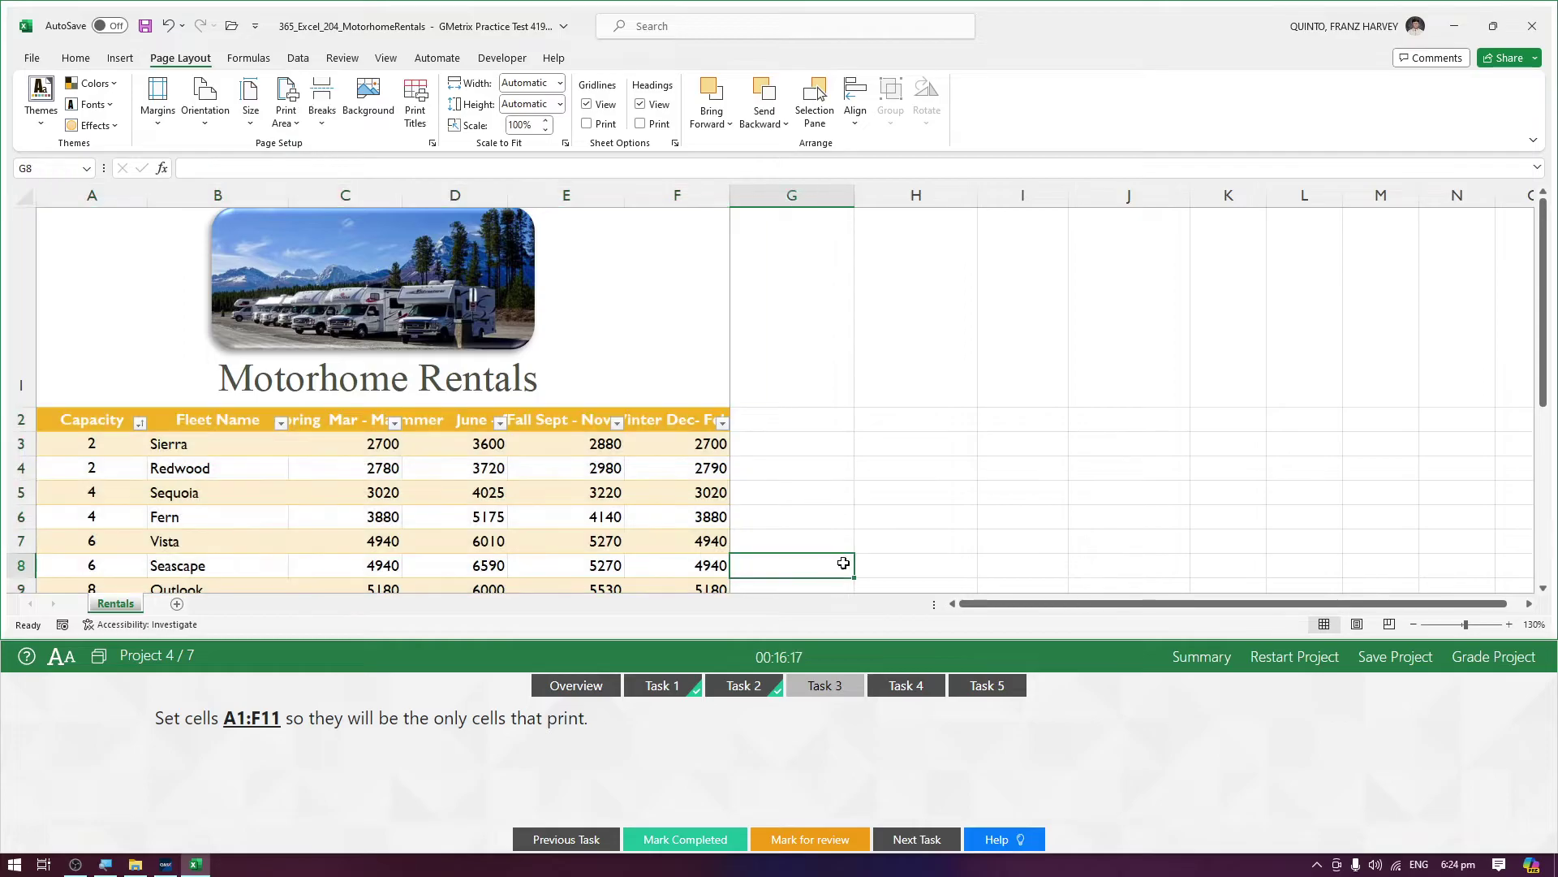
{"action": "left_click", "coordinate": [702, 841]}
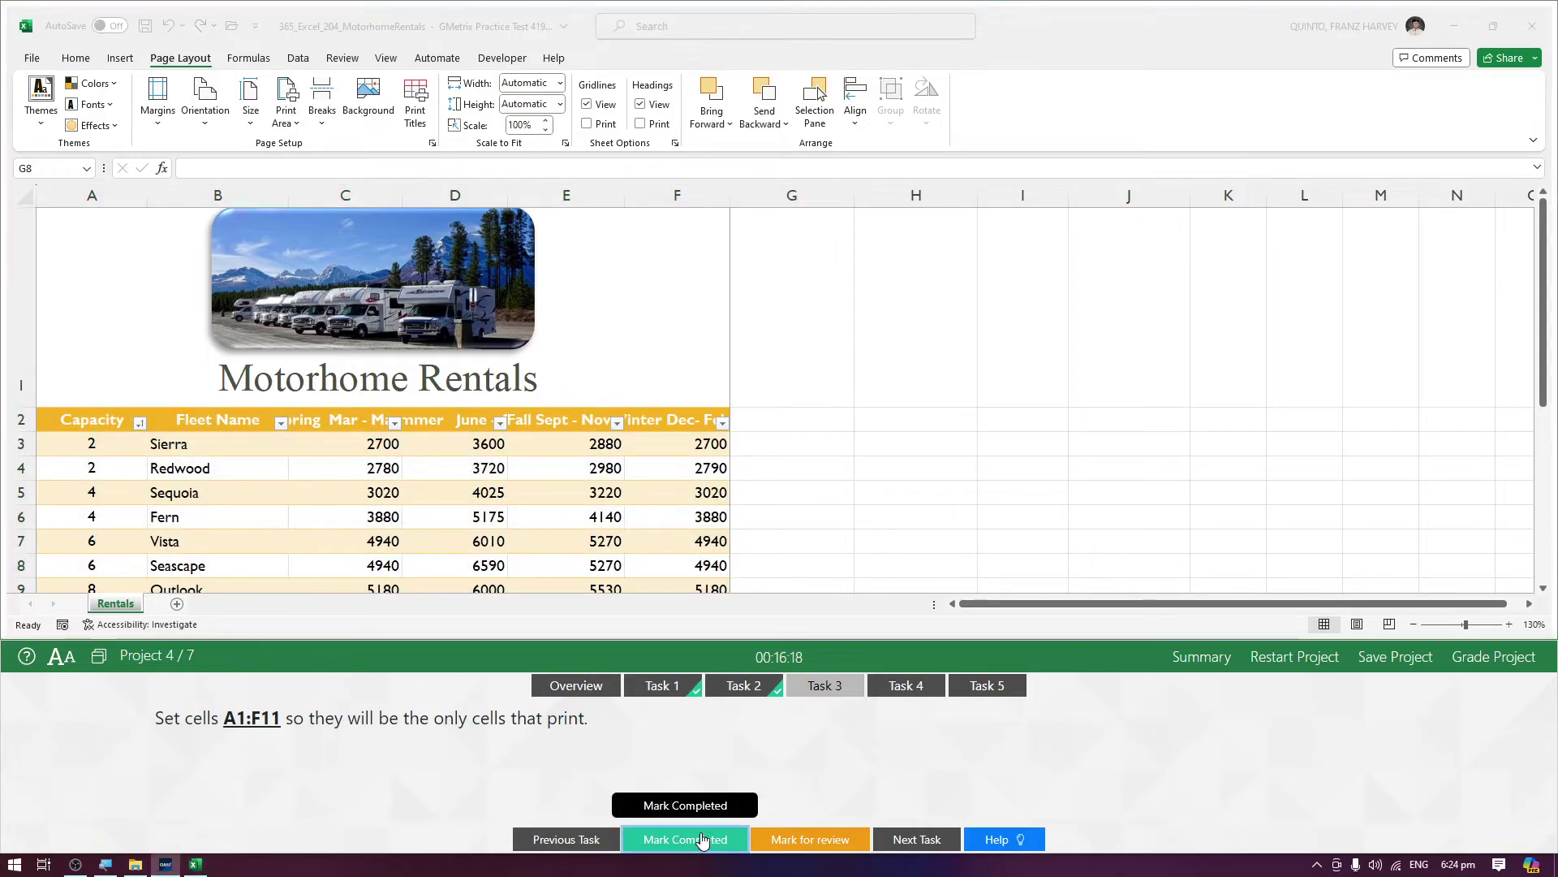
{"action": "left_click", "coordinate": [907, 687]}
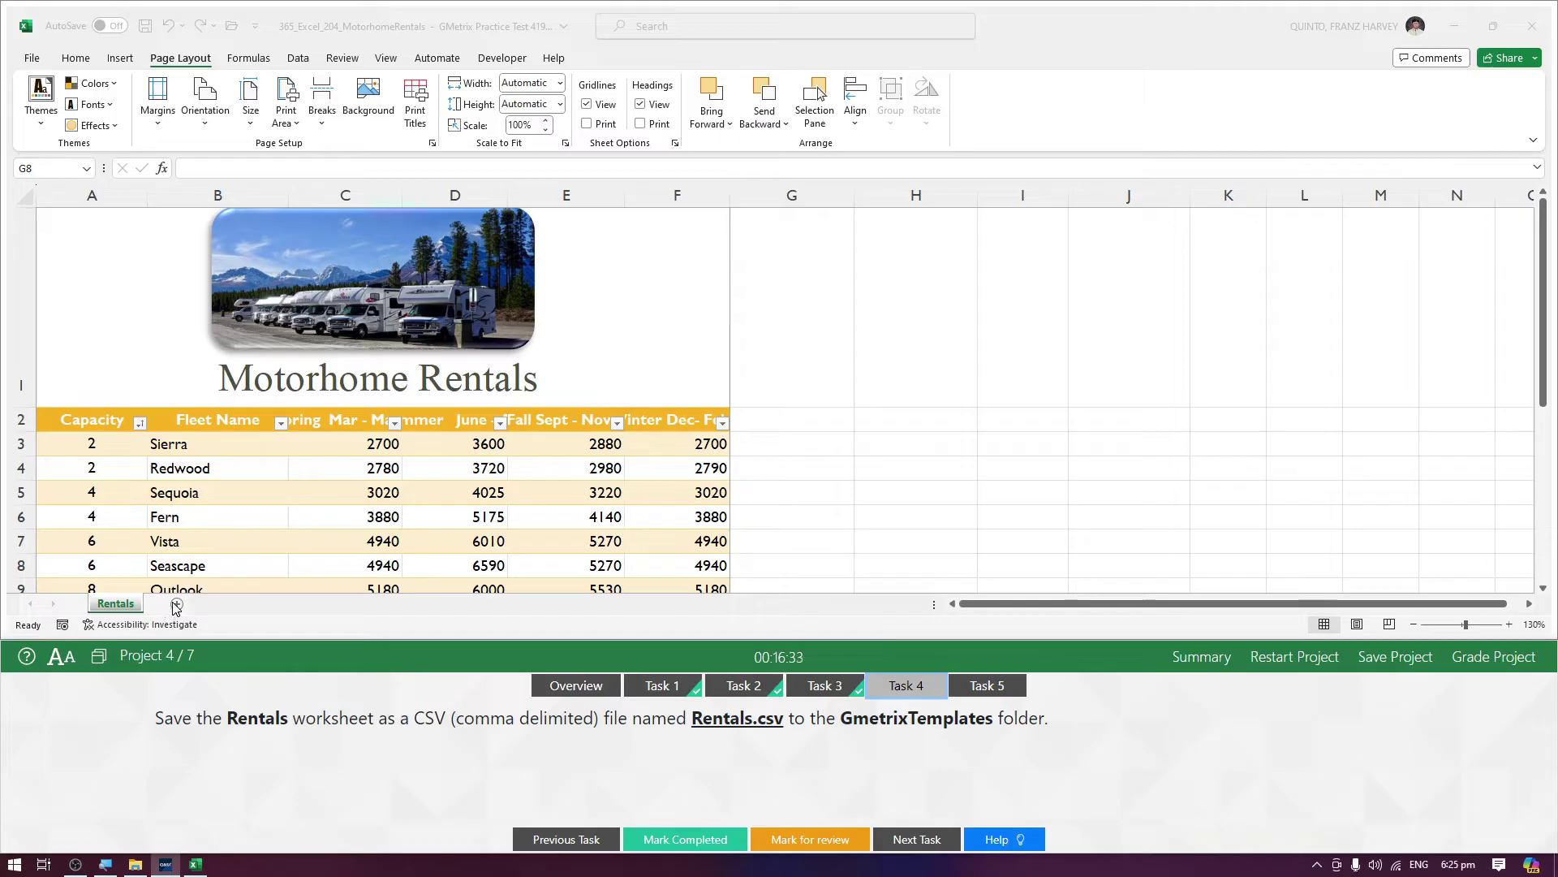
- Save the workbook as Rentals in CSV (Comma delimited) format, then mark Task 4 complete
{"action": "left_click", "coordinate": [32, 58]}
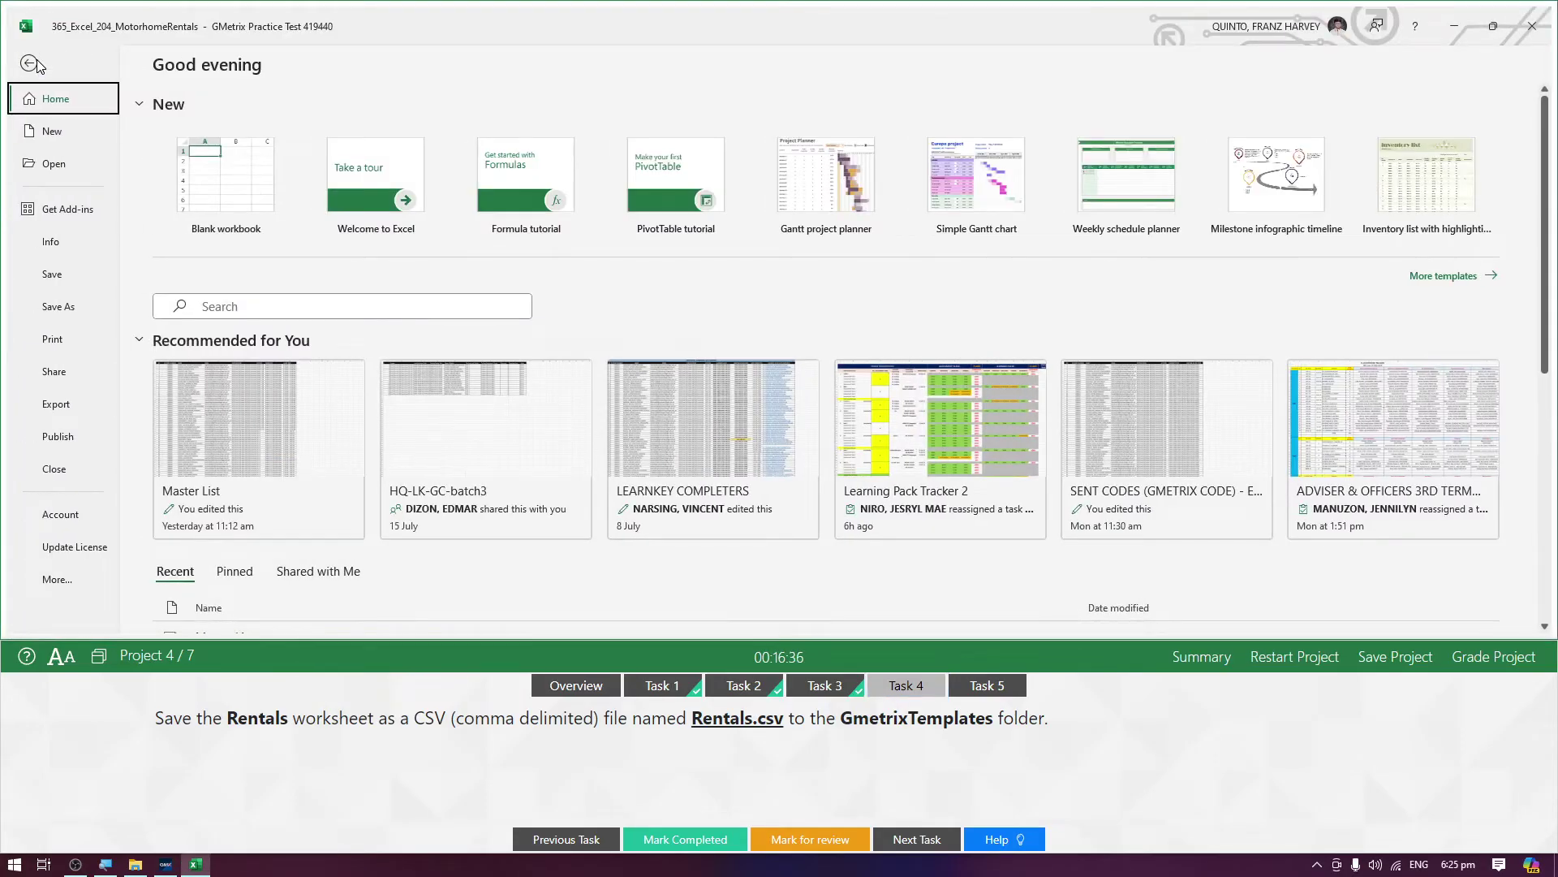
{"action": "left_click", "coordinate": [74, 306]}
{"action": "left_click", "coordinate": [216, 385]}
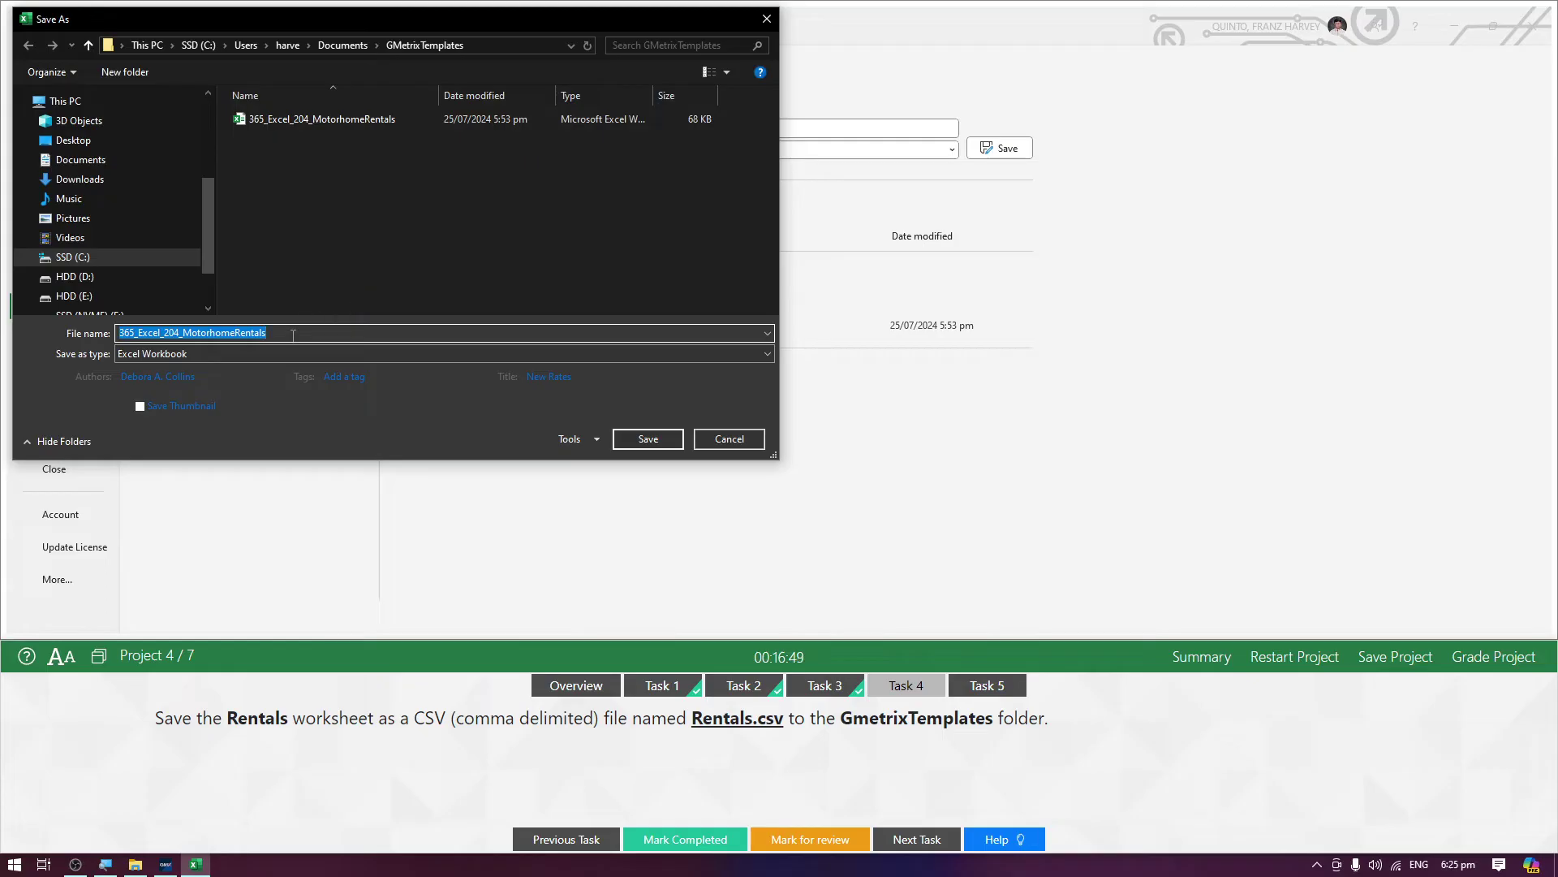
{"action": "type", "text": "r"}
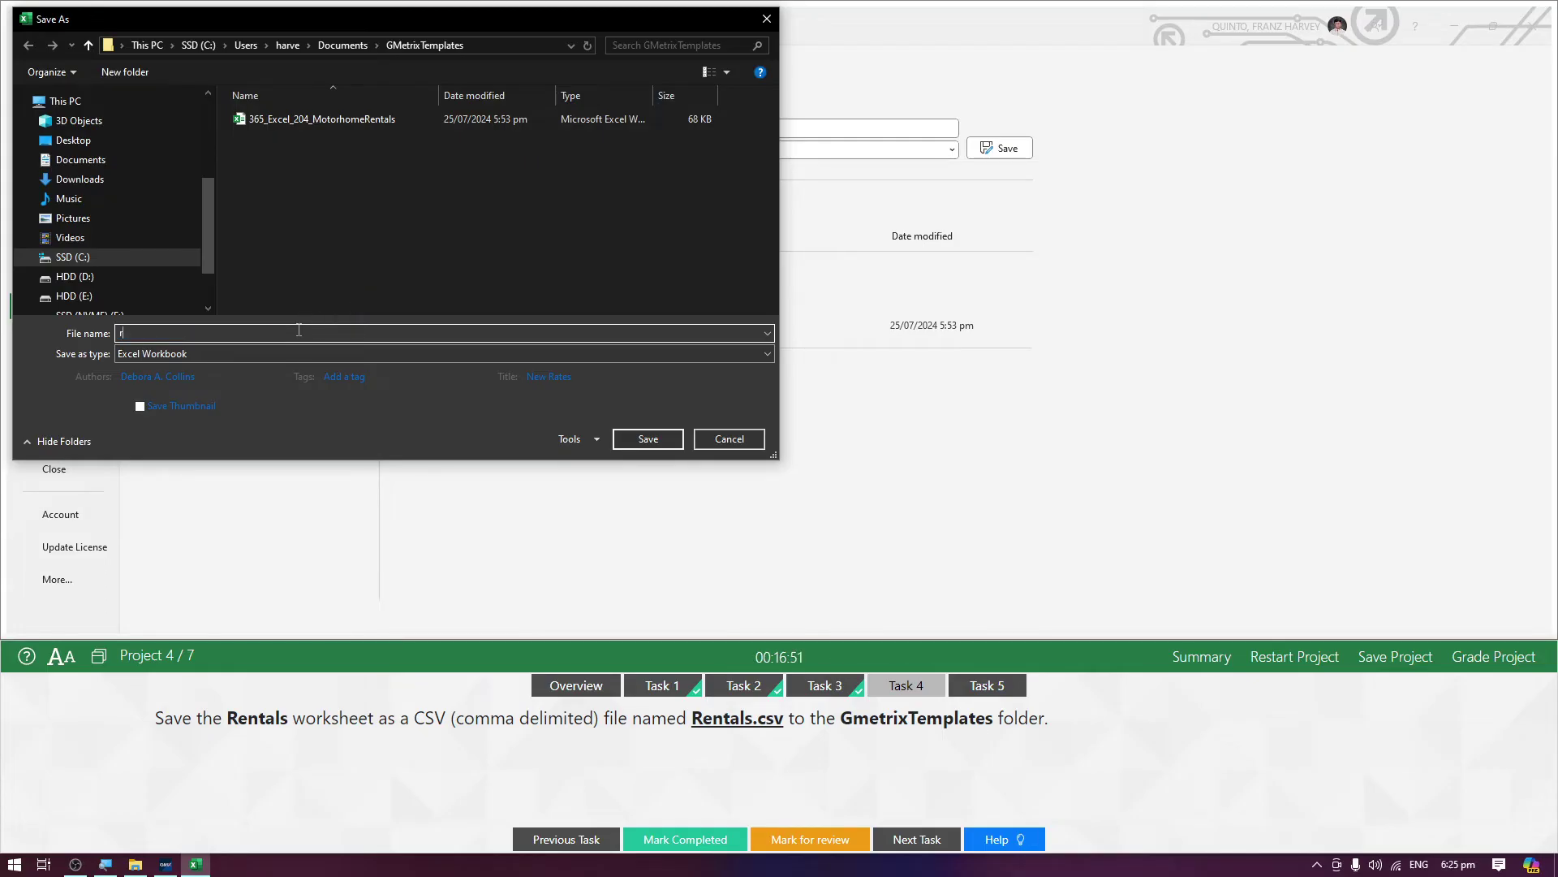
{"action": "key", "text": "BackSpace"}
{"action": "key", "text": "BackSpace"}
{"action": "left_click", "coordinate": [143, 355]}
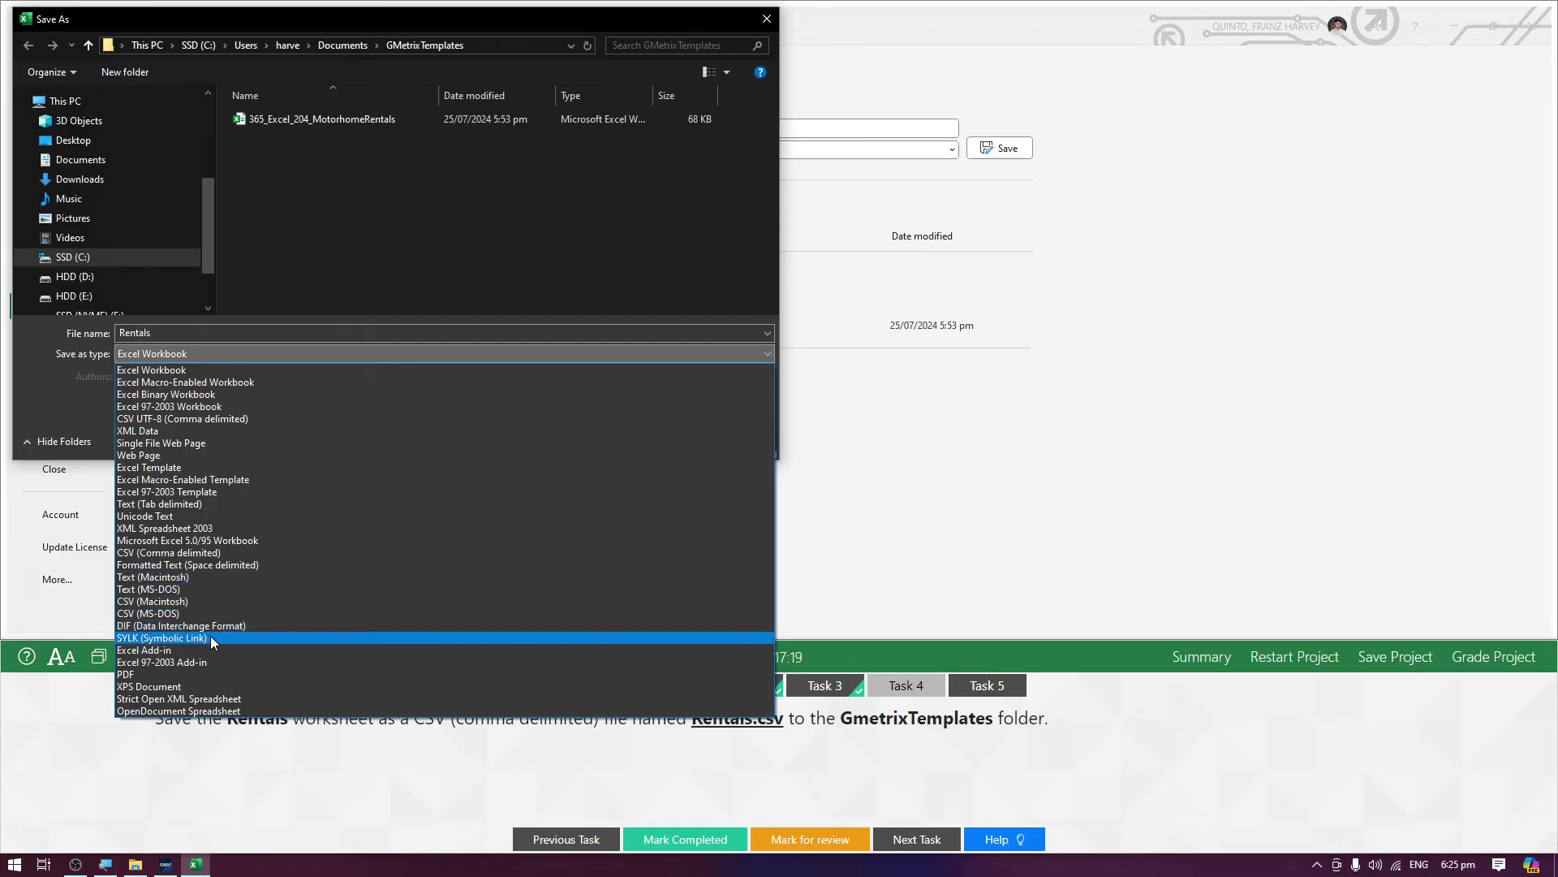
{"action": "left_click", "coordinate": [217, 555]}
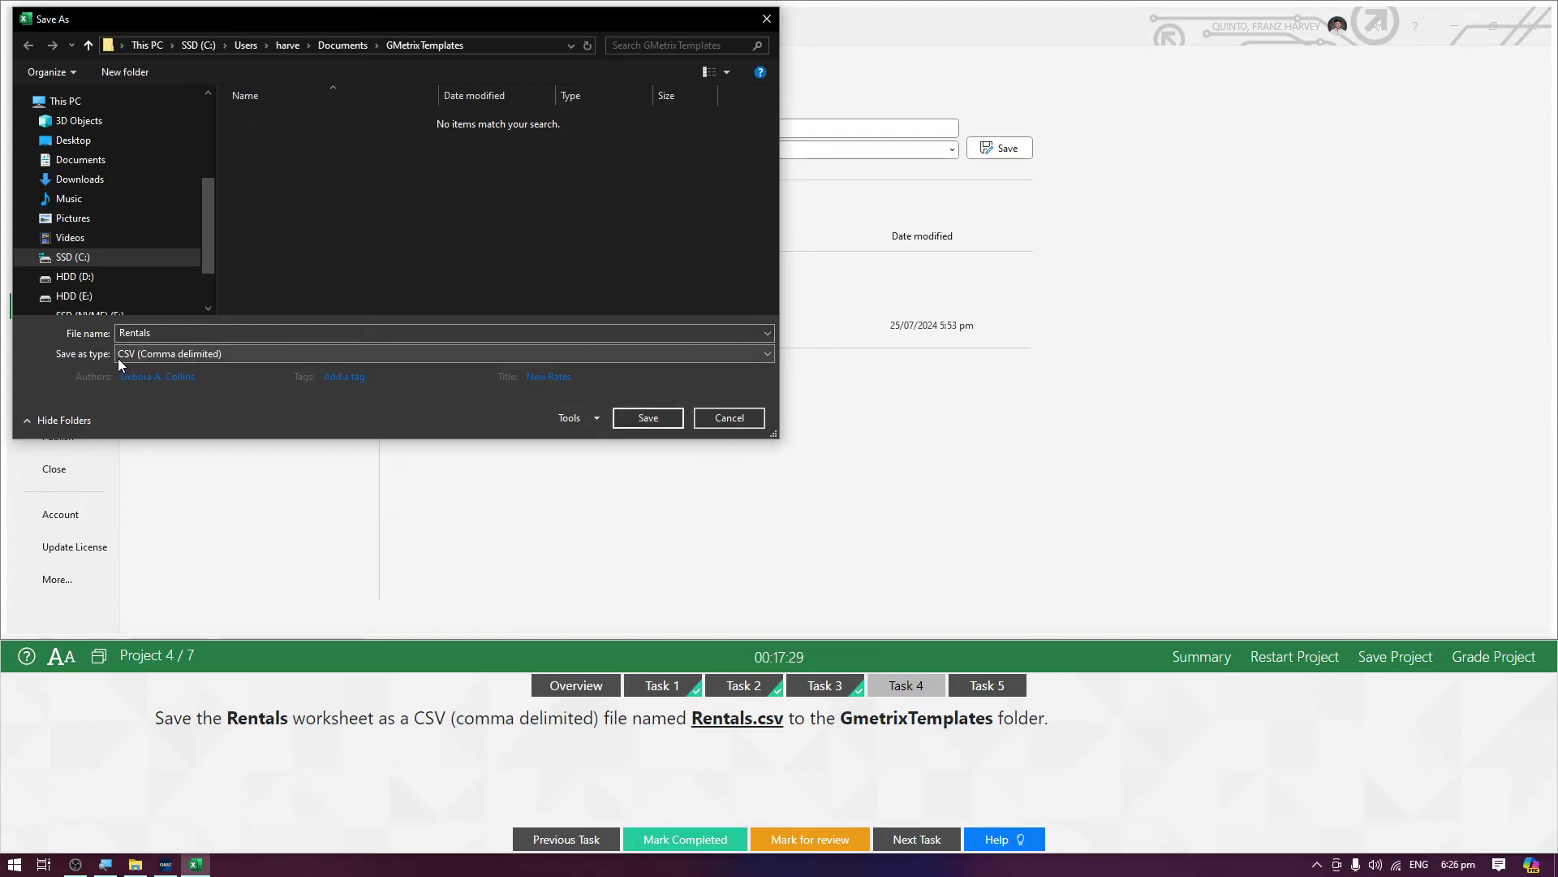
{"action": "left_click", "coordinate": [633, 412]}
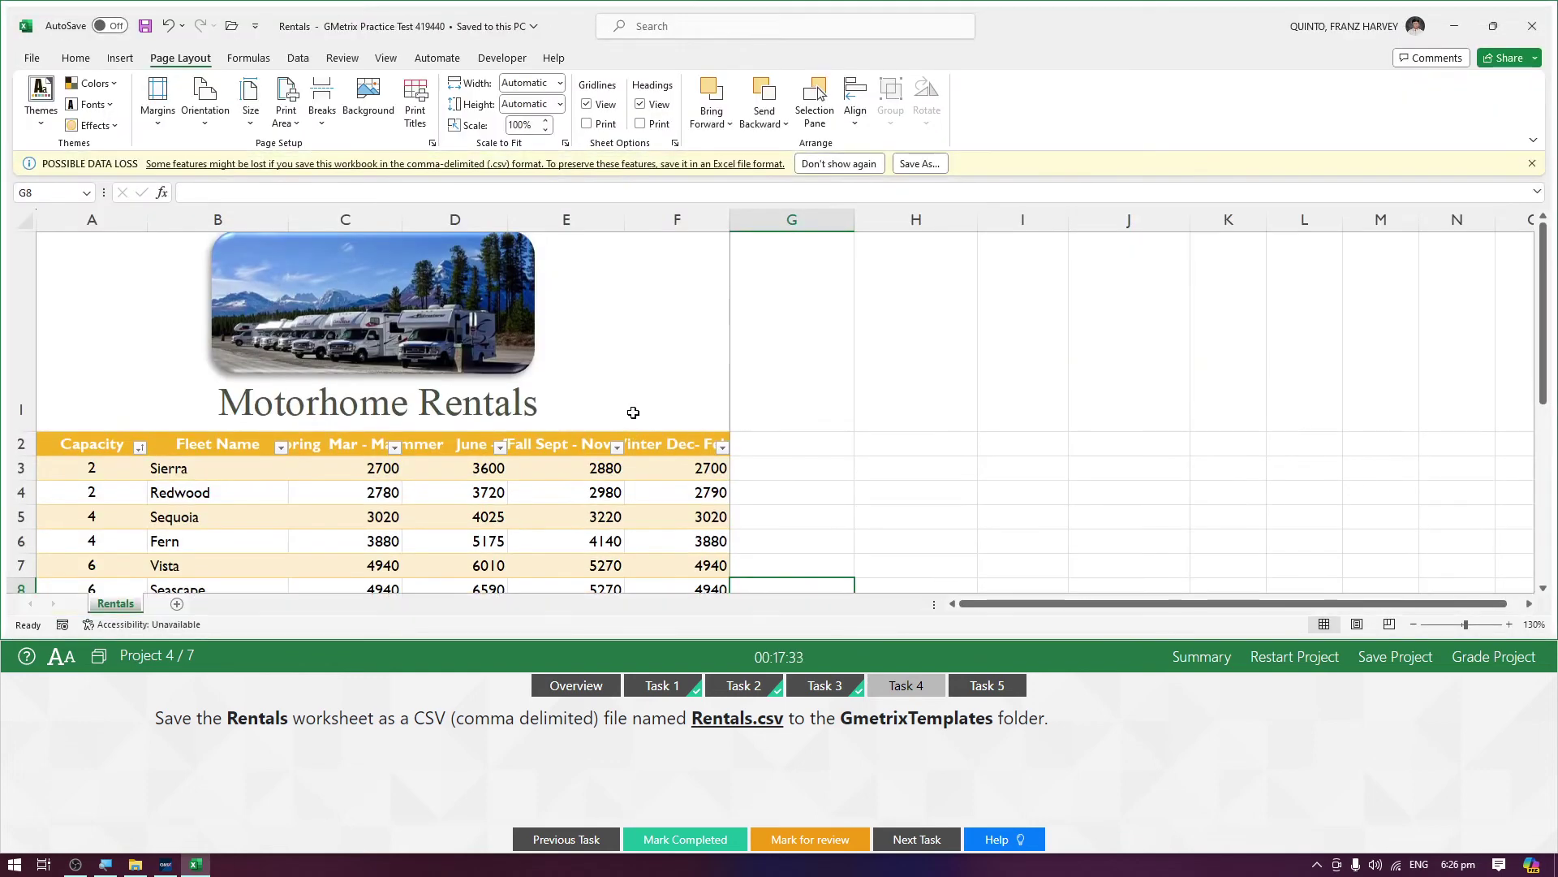
{"action": "left_click", "coordinate": [697, 837]}
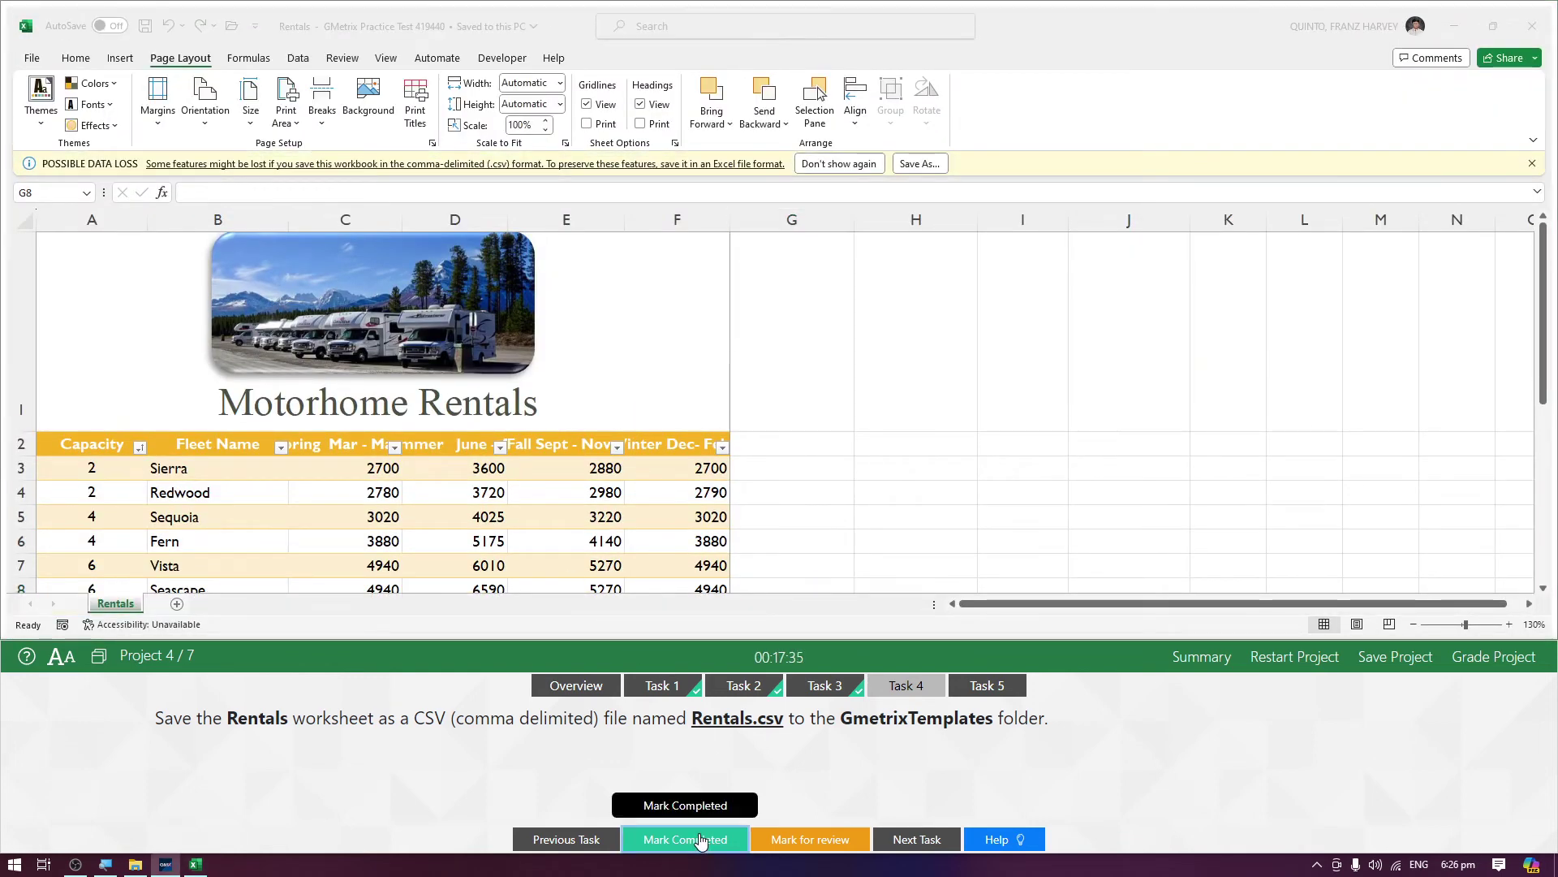
{"action": "left_click", "coordinate": [996, 690]}
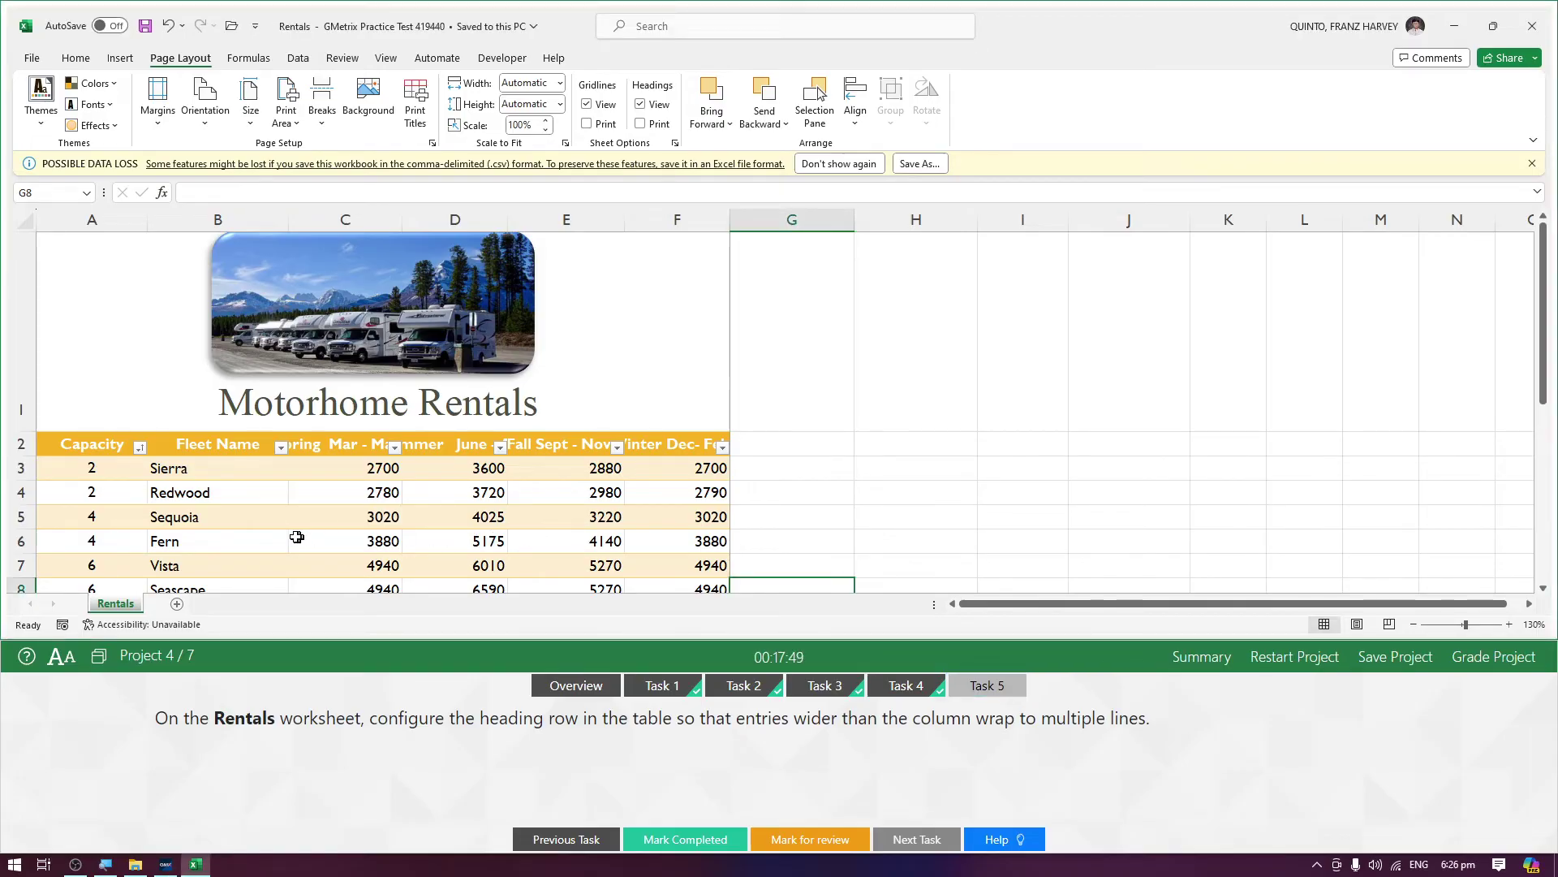
- Select the heading row A2:F2 and apply Wrap Text from the Home tab
{"action": "left_click", "coordinate": [264, 535]}
{"action": "left_click_drag", "start_coordinate": [89, 446], "coordinate": [650, 443]}
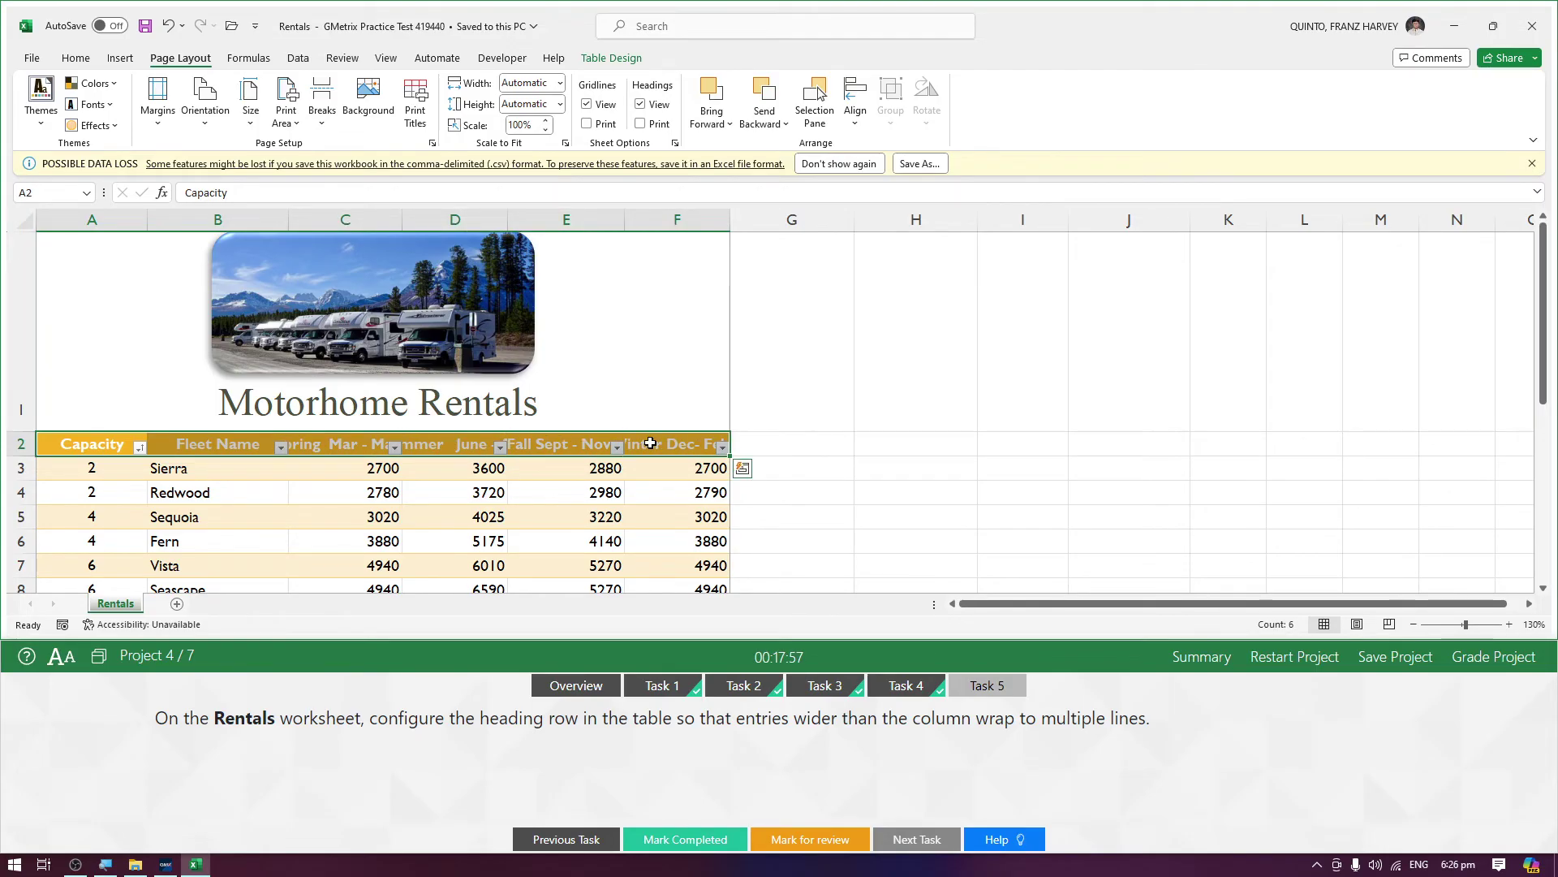
{"action": "left_click_drag", "start_coordinate": [110, 445], "coordinate": [215, 445]}
{"action": "scroll", "coordinate": [244, 496], "scroll_direction": "down", "scroll_amount": 2}
{"action": "left_click", "coordinate": [255, 491]}
{"action": "scroll", "coordinate": [95, 410], "scroll_direction": "up", "scroll_amount": 1}
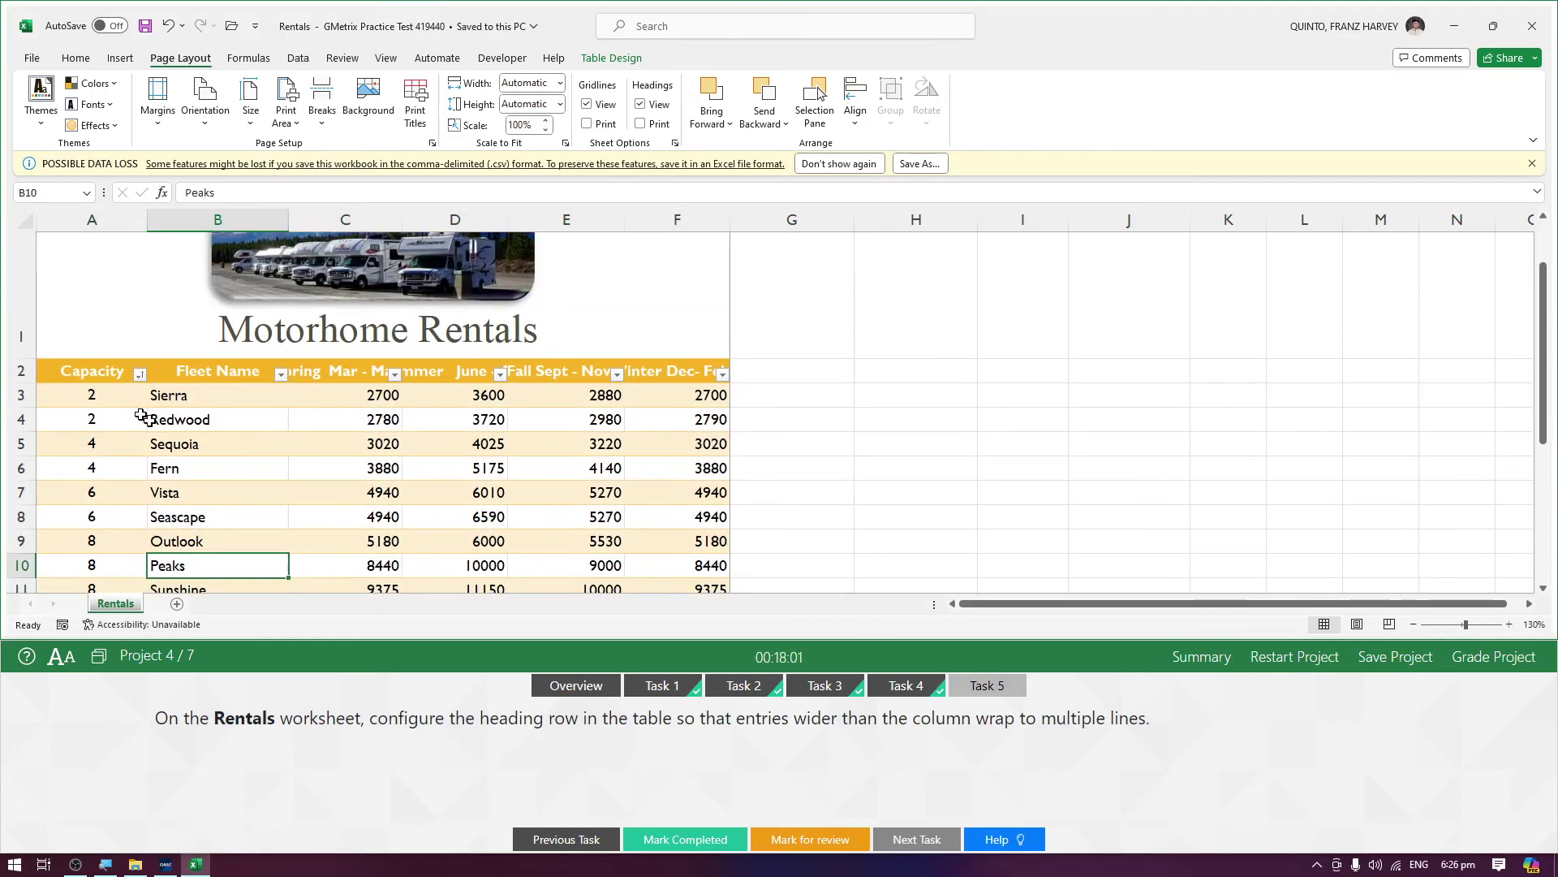
{"action": "left_click", "coordinate": [97, 371]}
{"action": "left_click_drag", "start_coordinate": [141, 371], "coordinate": [640, 372]}
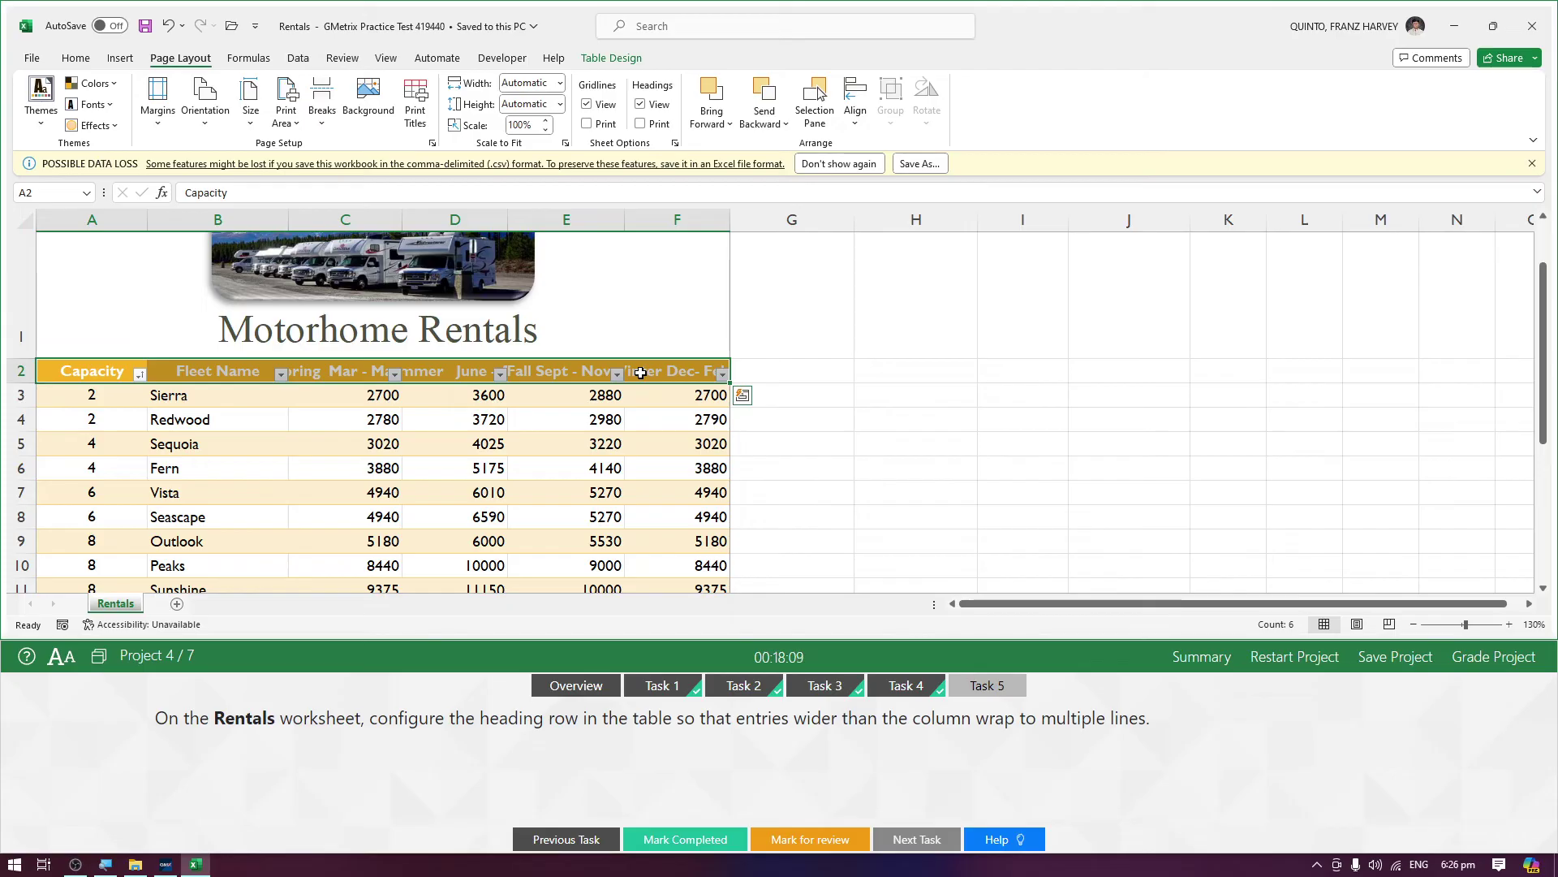
{"action": "left_click", "coordinate": [534, 465]}
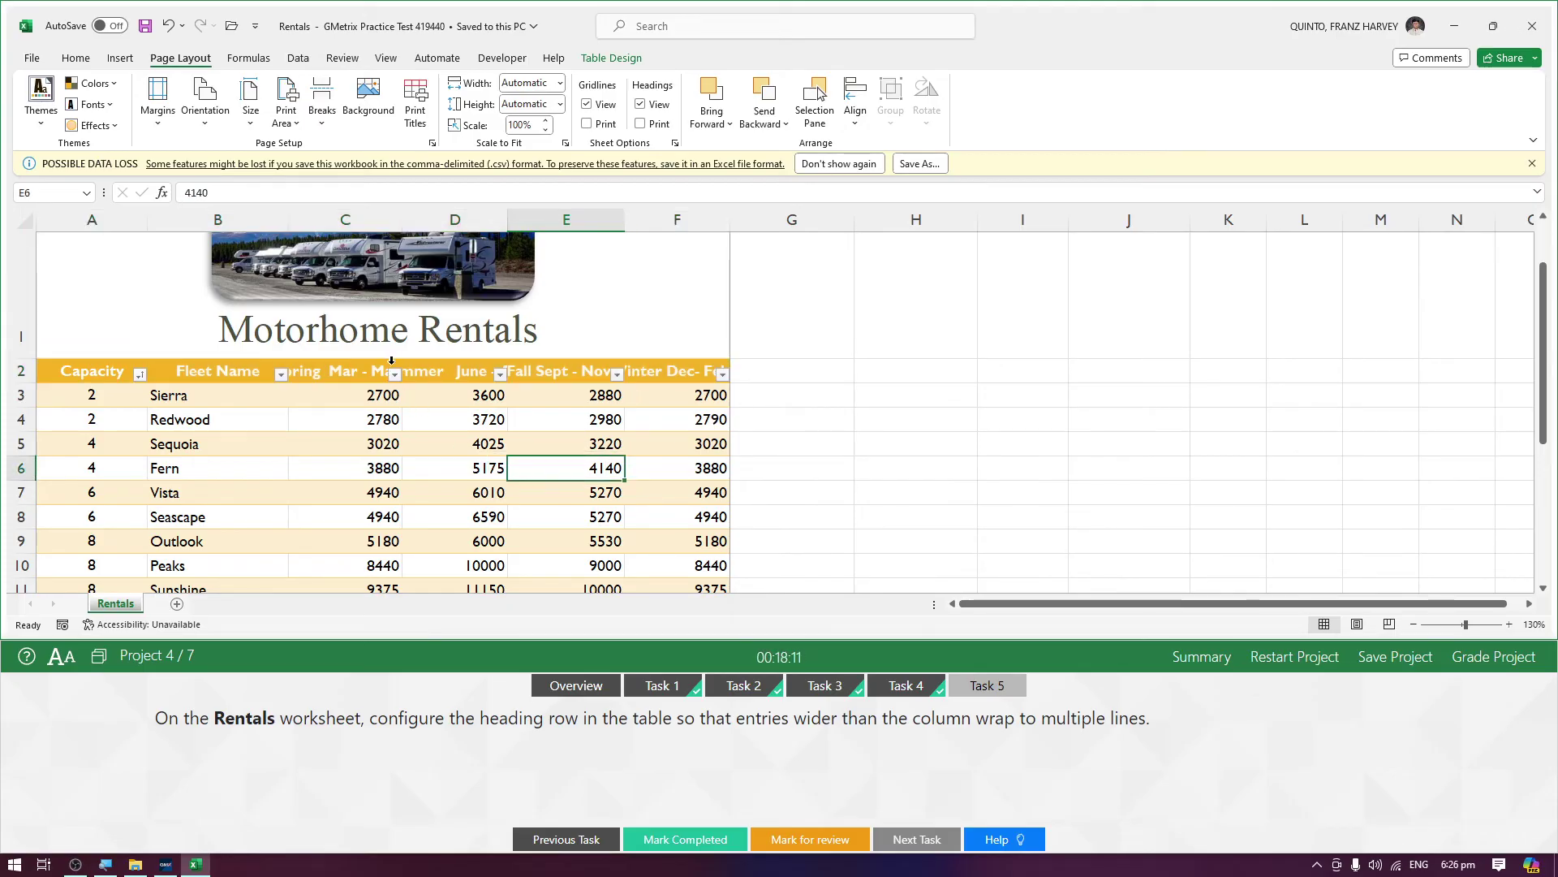
{"action": "left_click", "coordinate": [340, 374]}
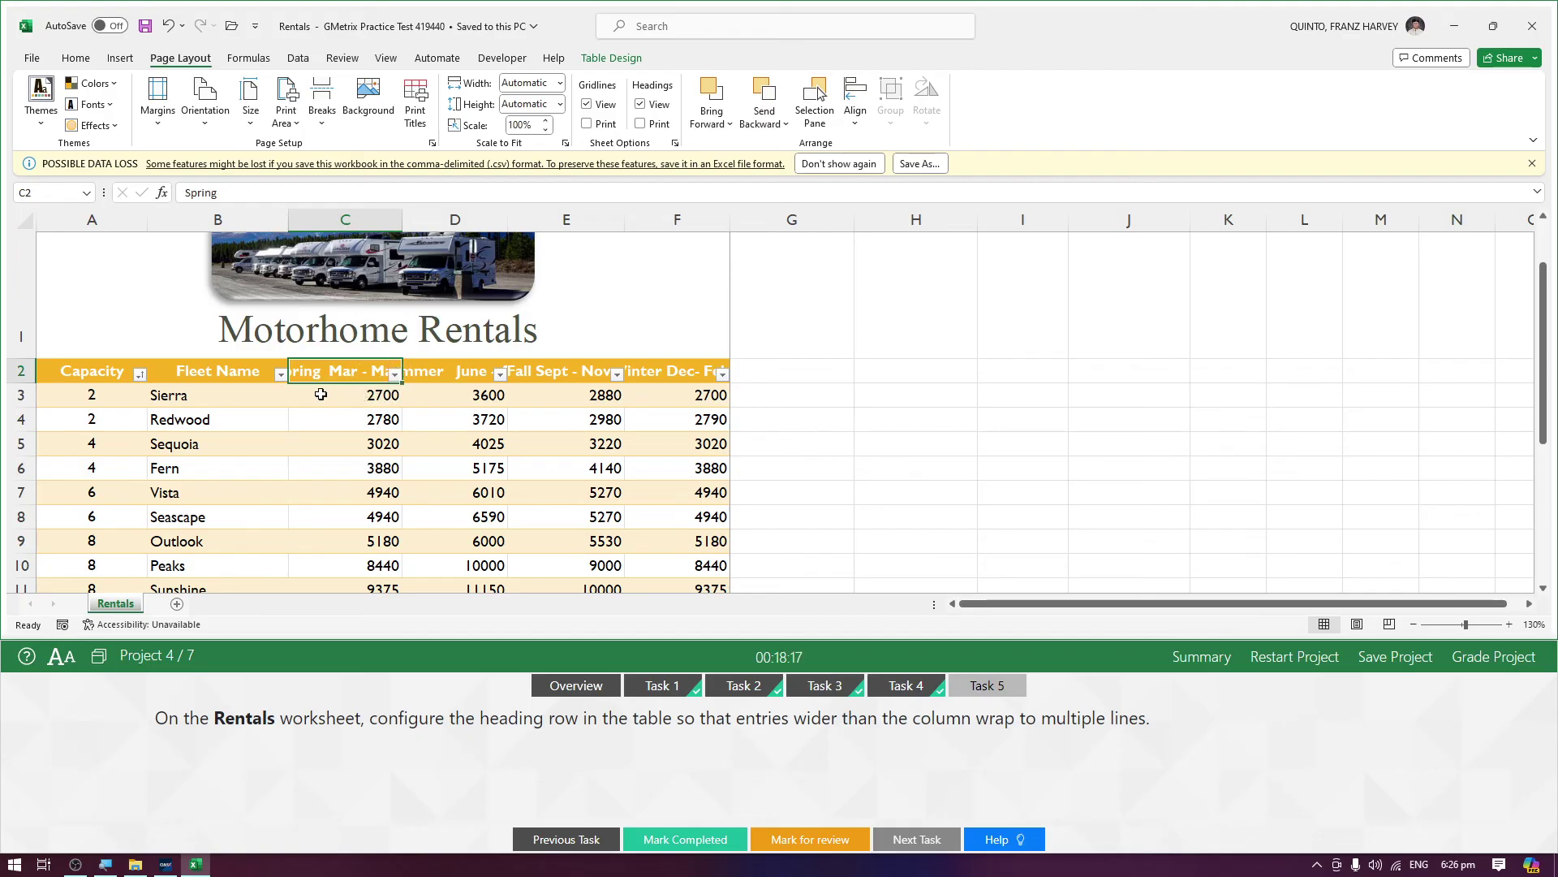
{"action": "left_click_drag", "start_coordinate": [95, 375], "coordinate": [688, 365]}
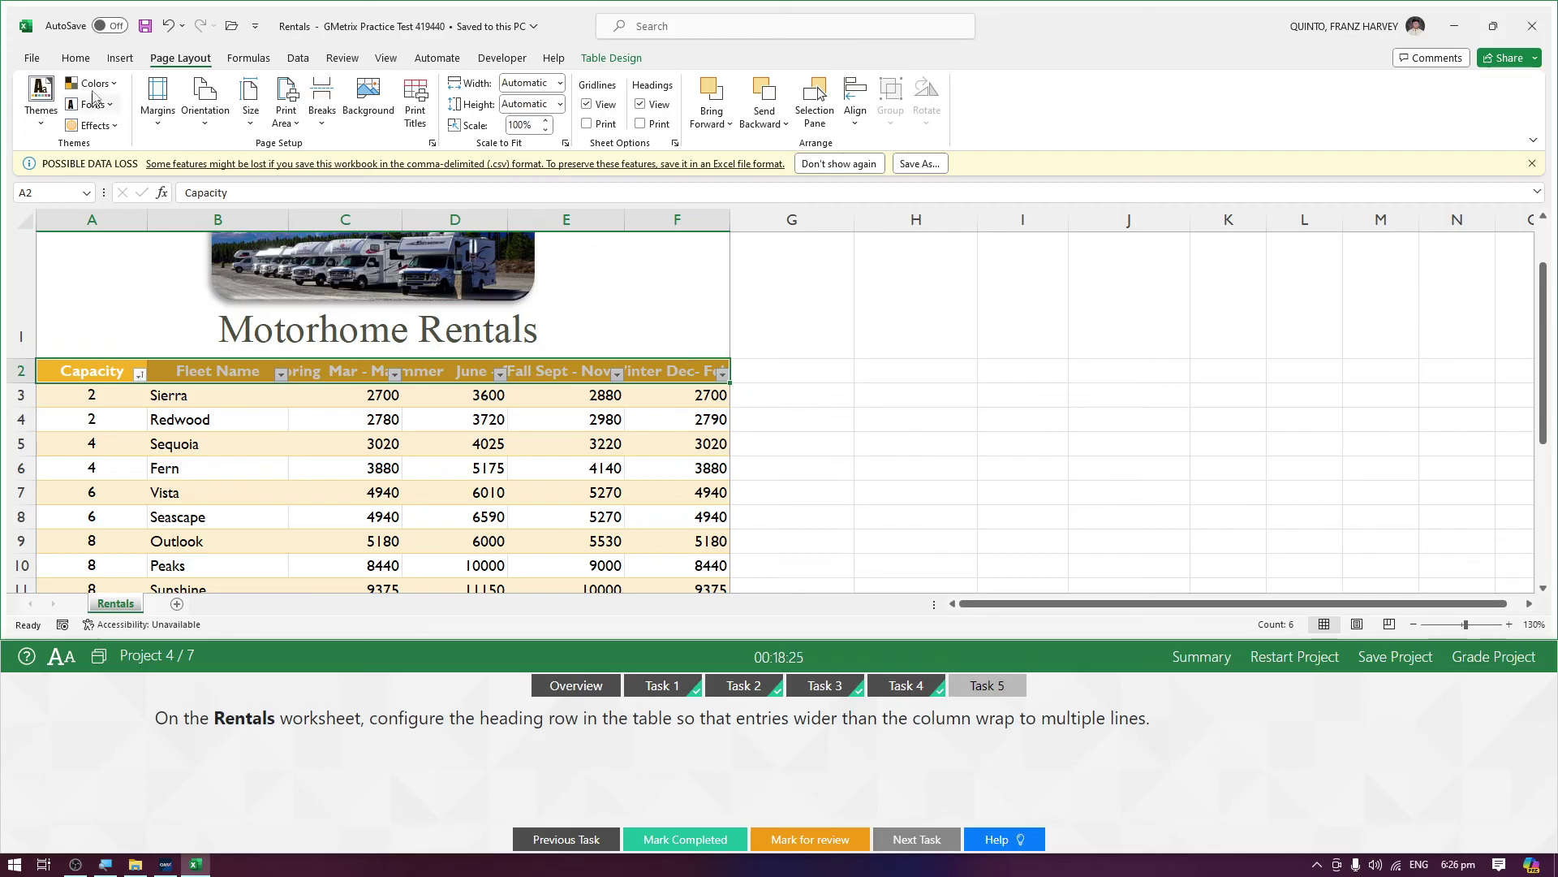
{"action": "left_click", "coordinate": [79, 59]}
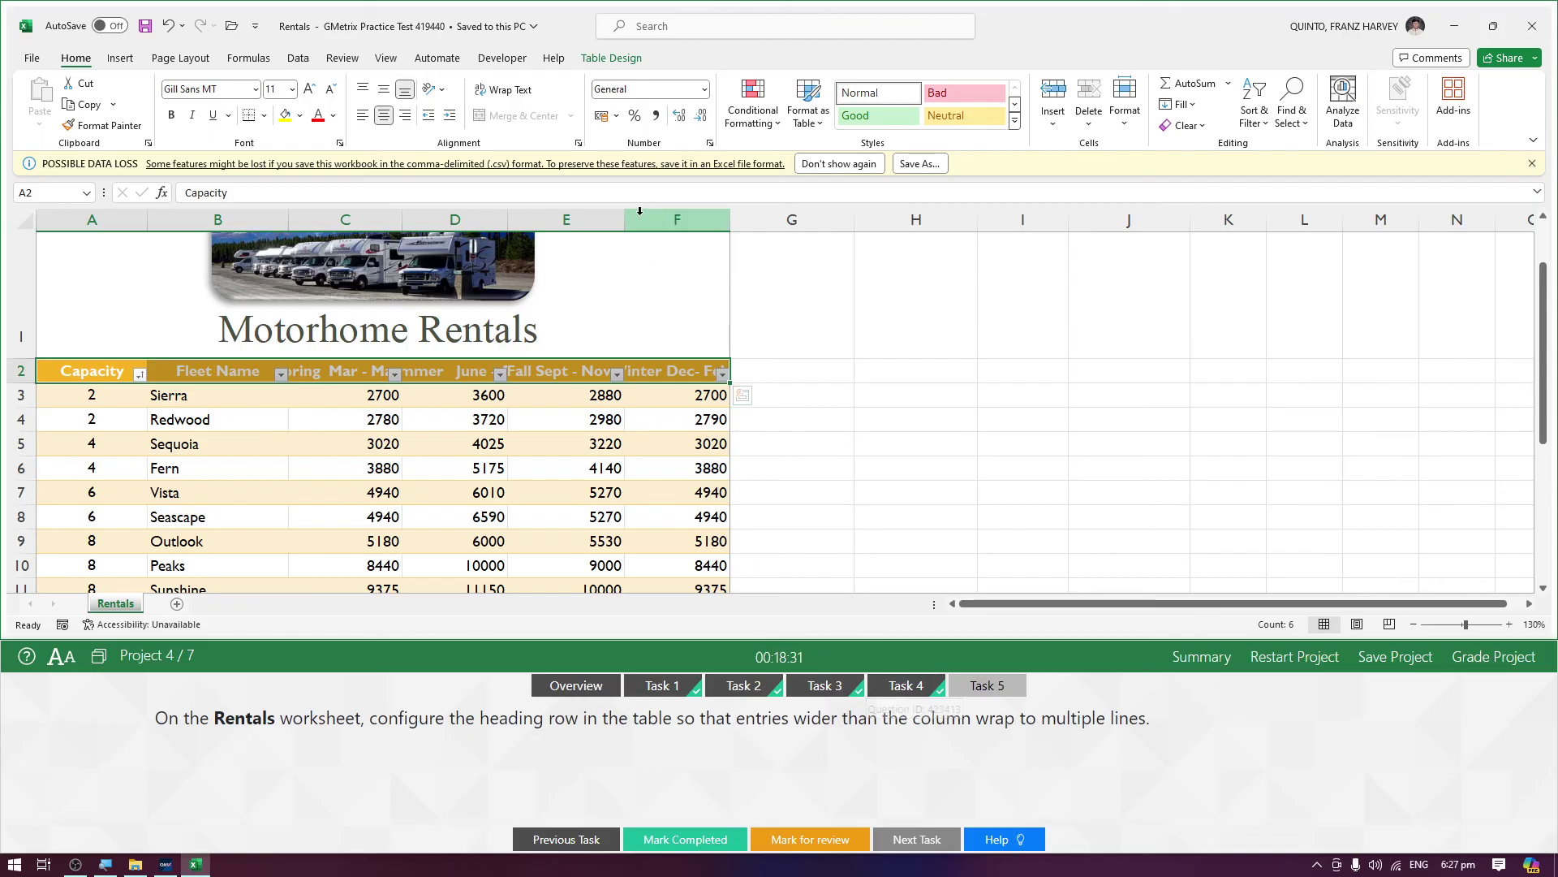
{"action": "left_click", "coordinate": [515, 97]}
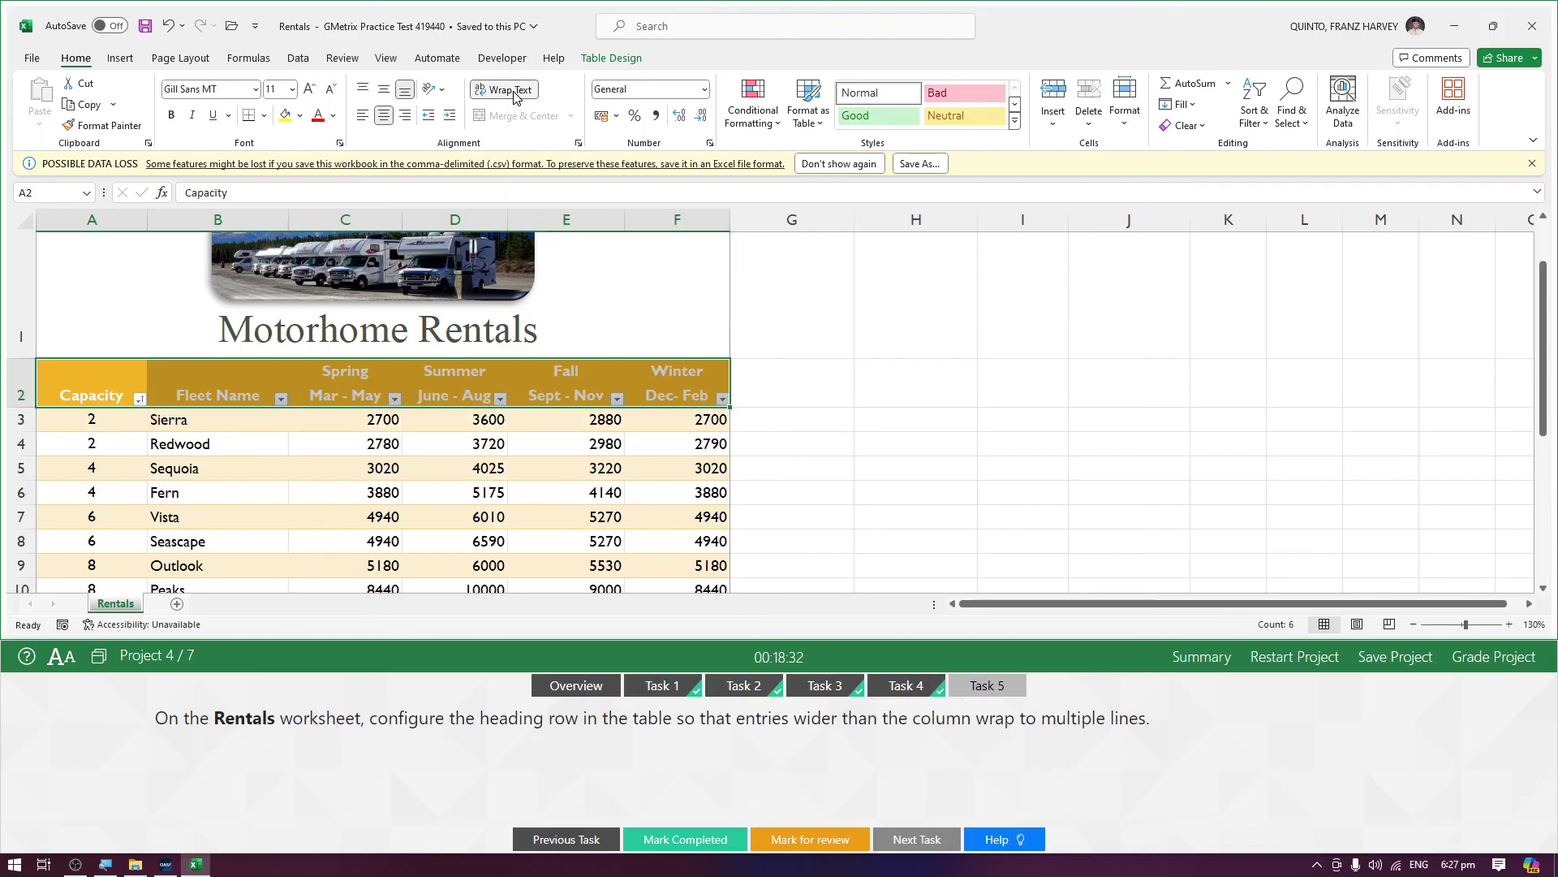
- Inspect the wrapped Fleet Name, Spring, Summer, Fall and Winter headings
{"action": "left_click", "coordinate": [349, 389]}
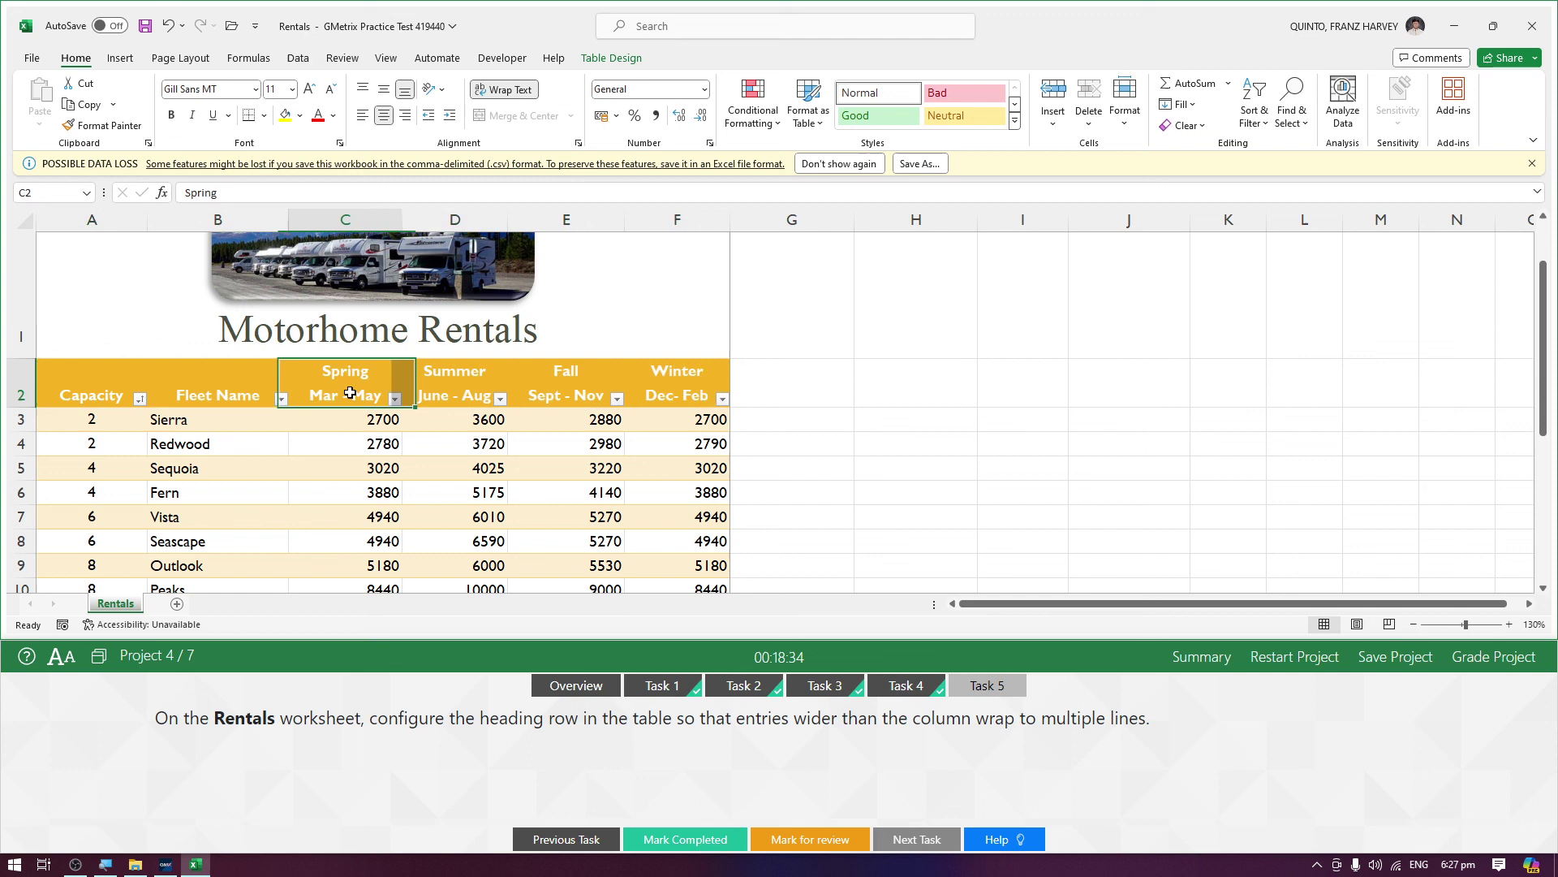
{"action": "left_click", "coordinate": [450, 397]}
{"action": "left_click", "coordinate": [568, 396]}
{"action": "left_click", "coordinate": [667, 399]}
{"action": "left_click", "coordinate": [367, 396]}
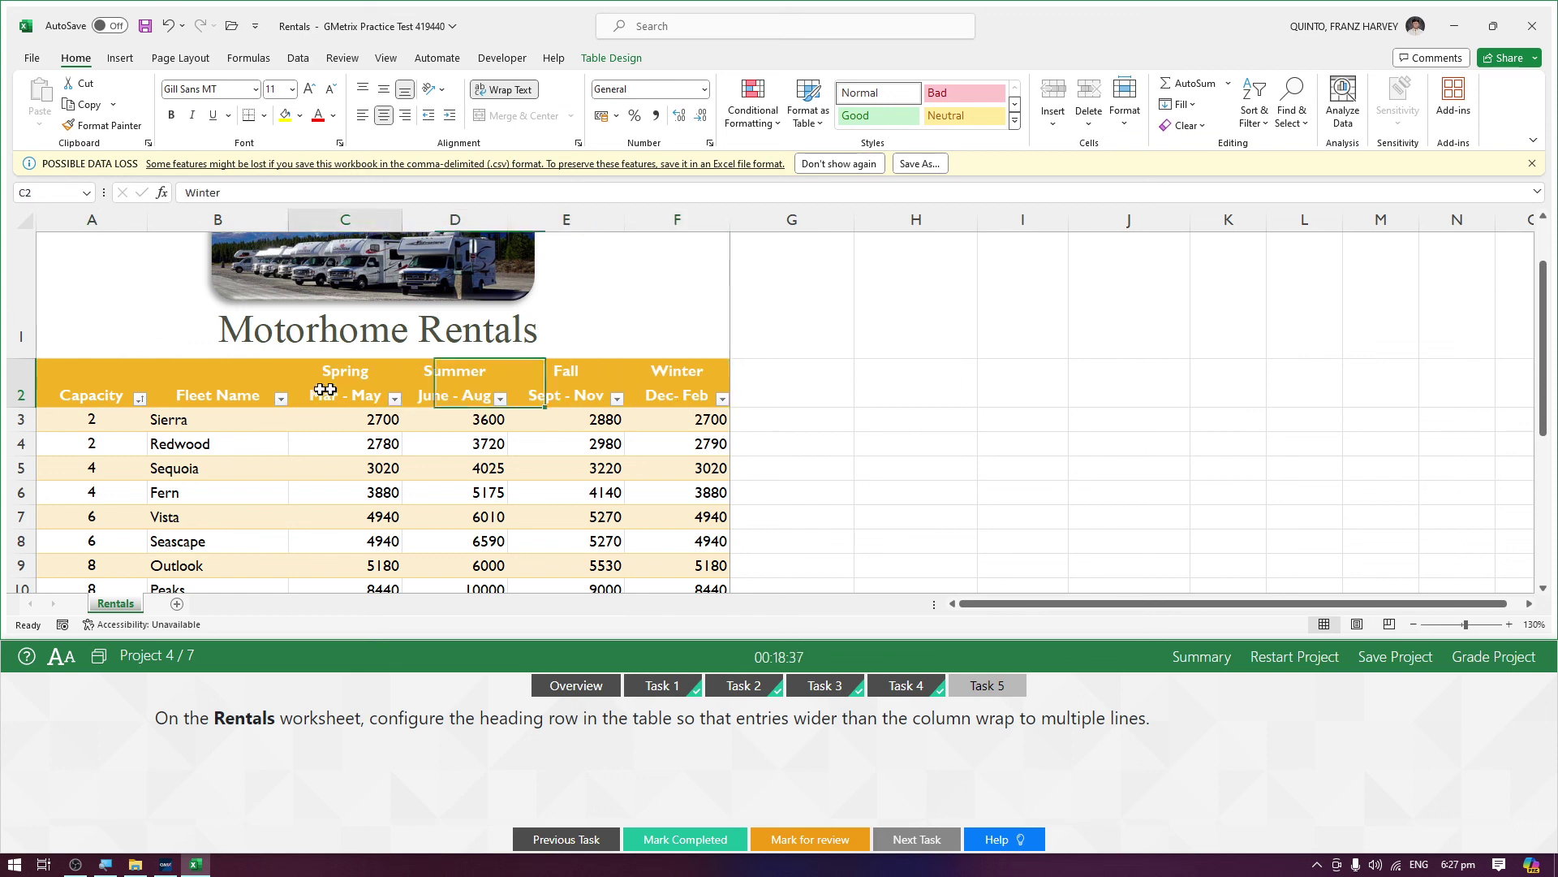
{"action": "left_click", "coordinate": [236, 393]}
- Mark Task 5 complete, grade the project, and dismiss the feedback with Next
{"action": "left_click", "coordinate": [681, 844]}
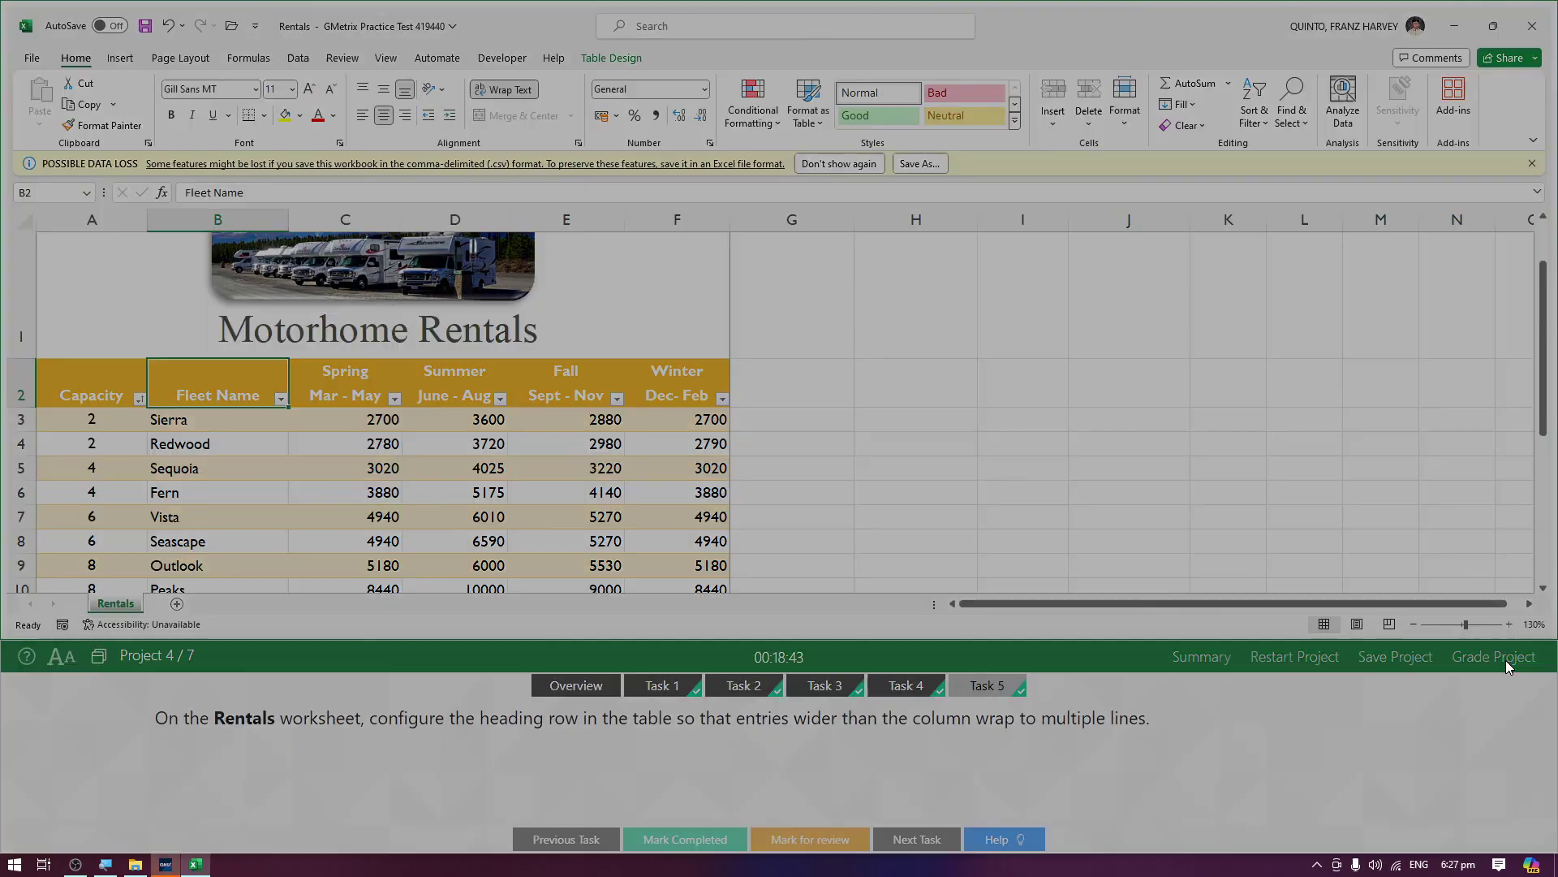
{"action": "left_click", "coordinate": [1506, 661]}
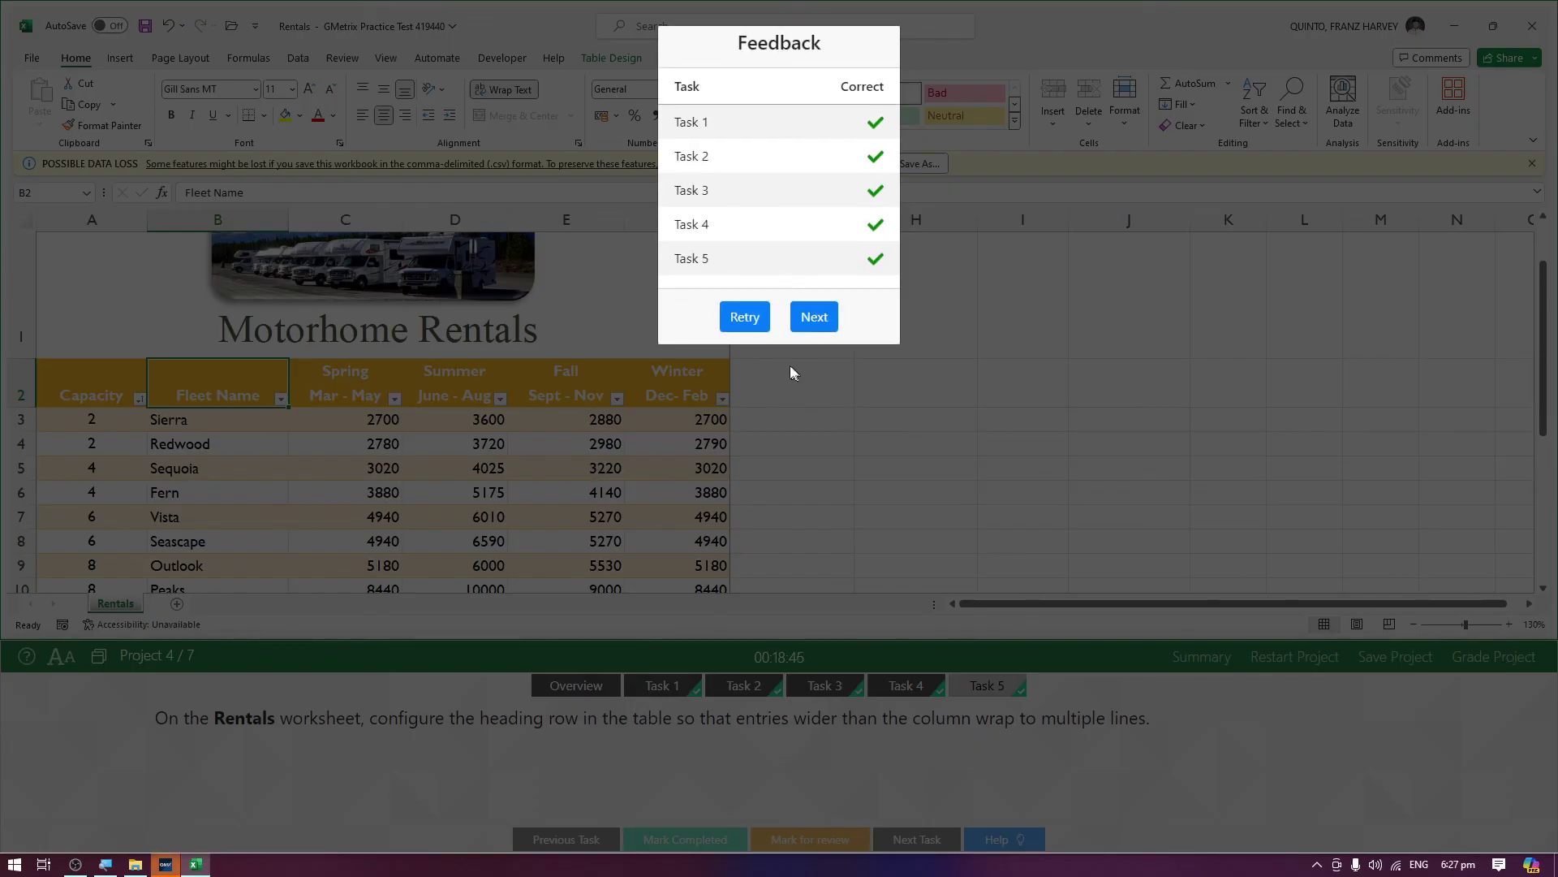
{"action": "left_click", "coordinate": [811, 318]}
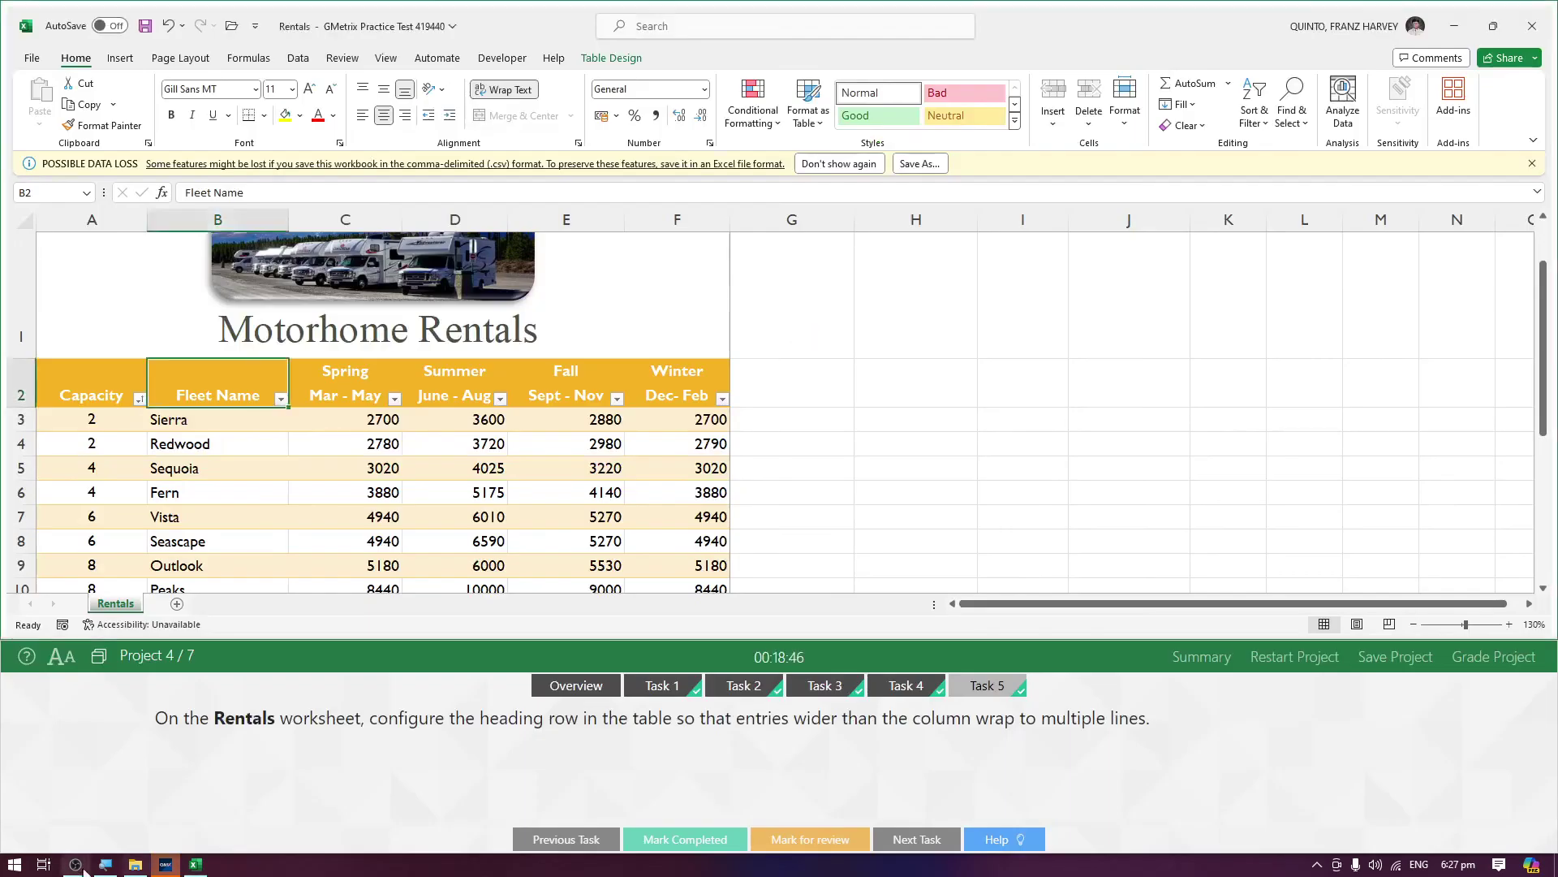